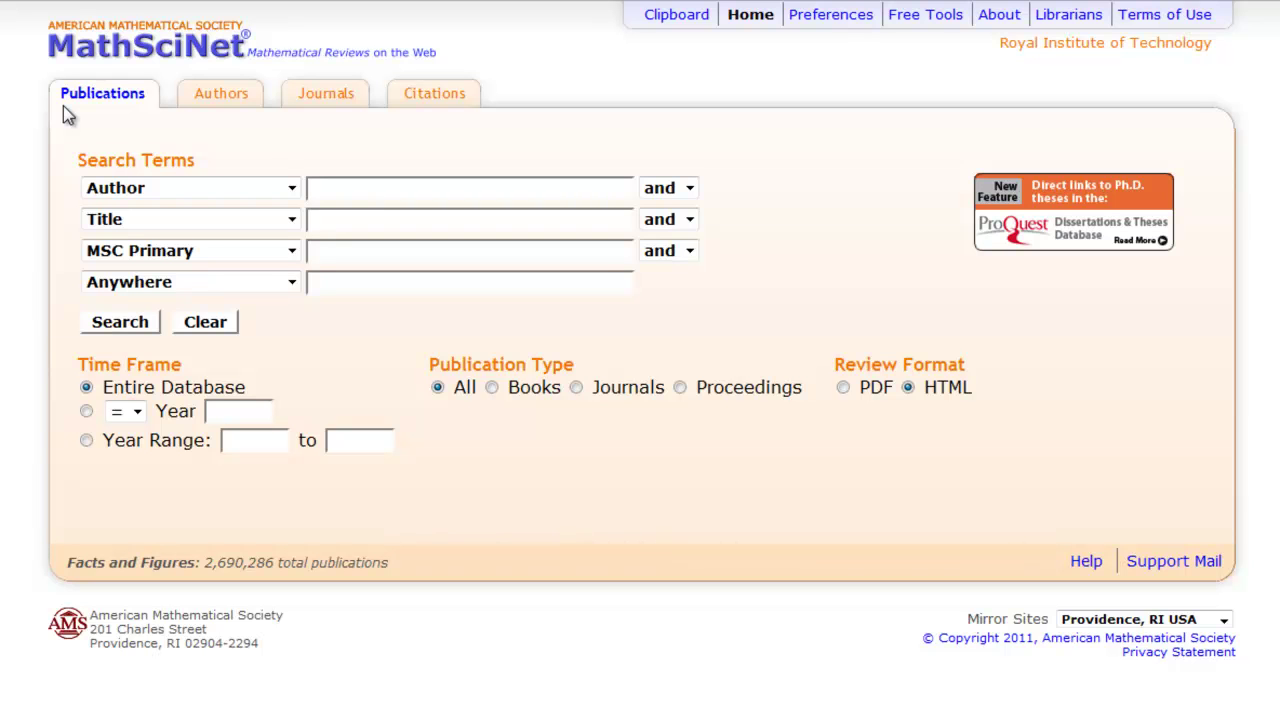
Set row 1 to search Anywhere for computab* OR decidabl* OR recursiv*.
{"action": "left_click", "coordinate": [292, 188]}
{"action": "left_click", "coordinate": [168, 410]}
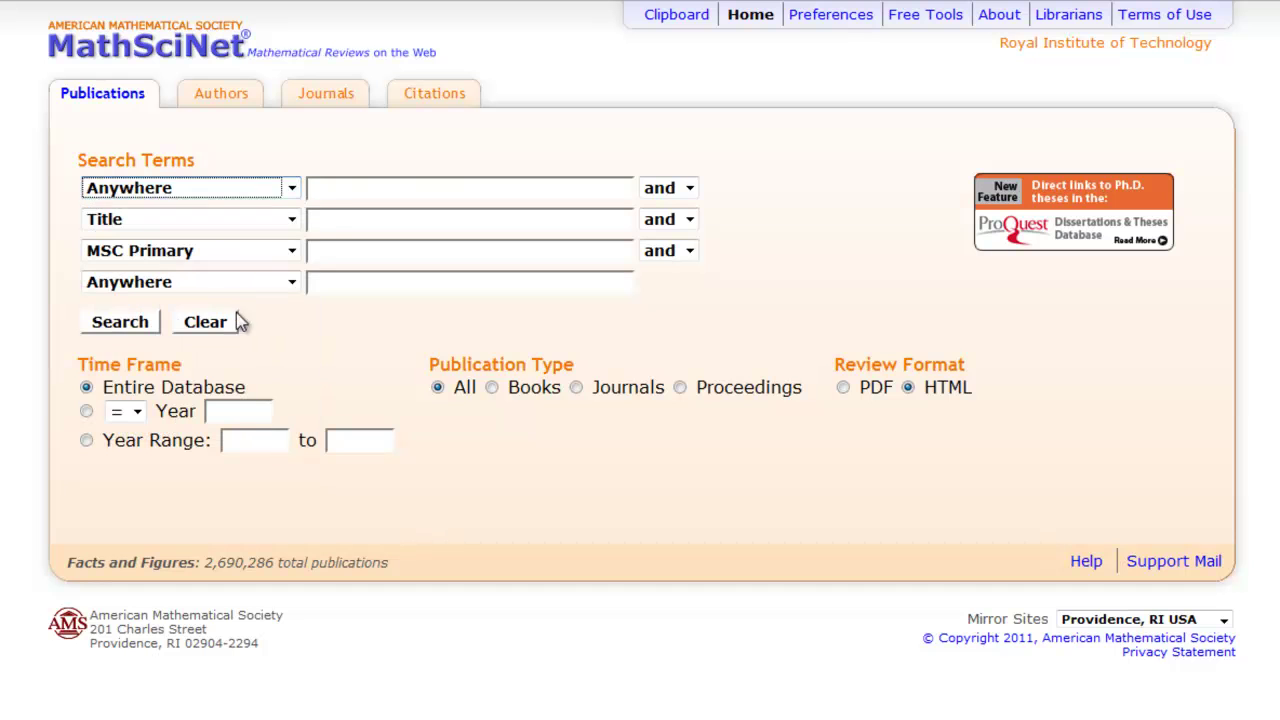
{"action": "left_click", "coordinate": [338, 194]}
{"action": "type", "text": "c"}
{"action": "key", "text": "Down"}
{"action": "key", "text": "Tab"}
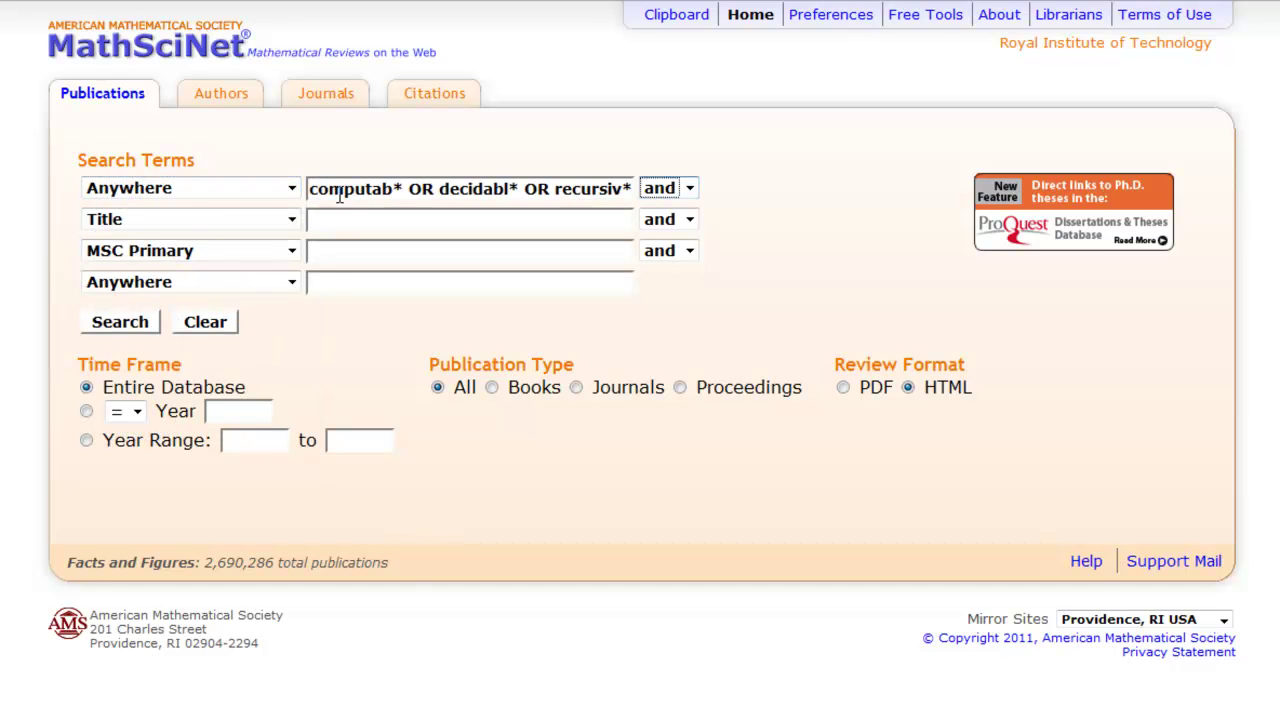
Fill row 4 with the 'algebraic structure* OR group OR field*' query suggestion.
{"action": "left_click", "coordinate": [330, 286]}
{"action": "type", "text": "a"}
{"action": "key", "text": "Down"}
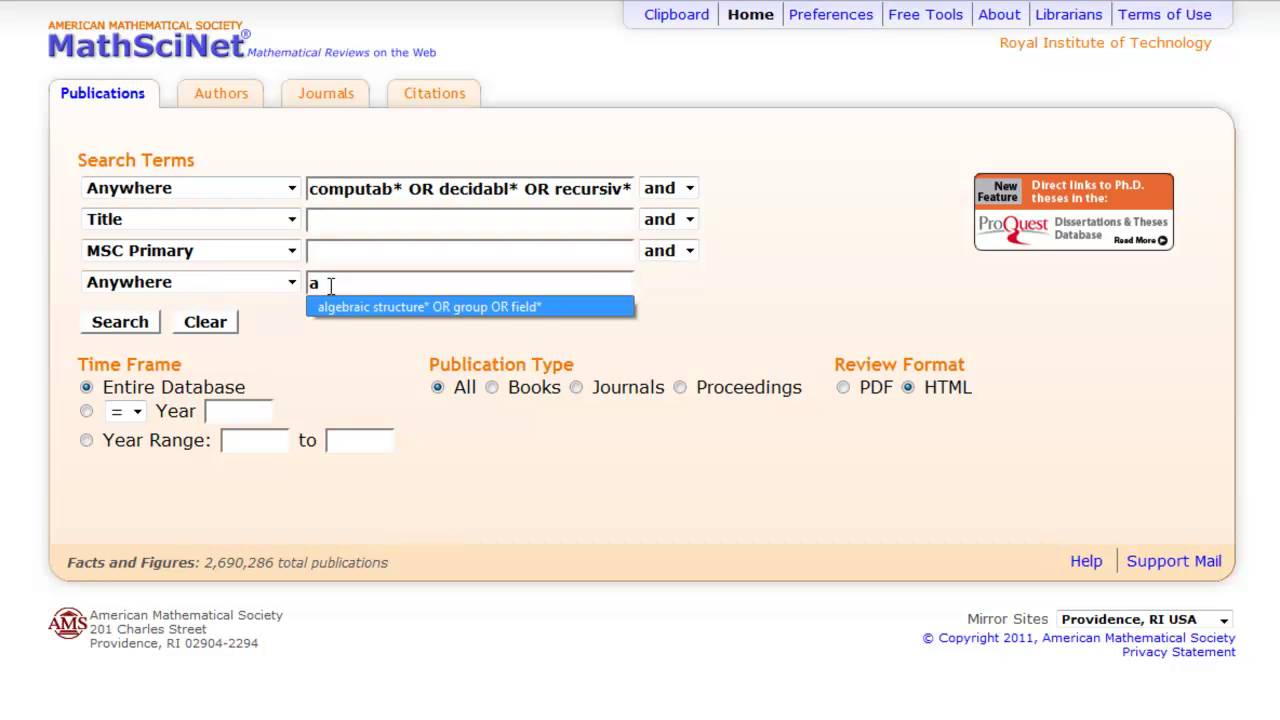
{"action": "key", "text": "Tab"}
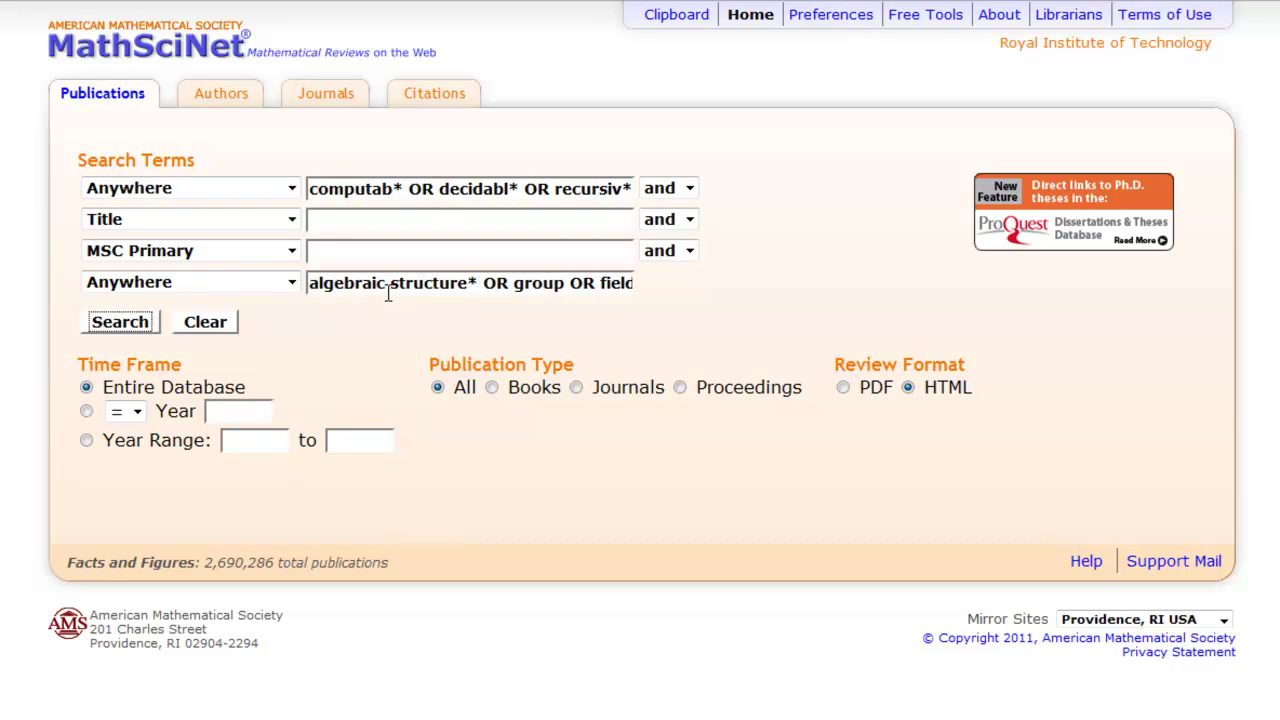
{"action": "left_click", "coordinate": [311, 283]}
Inspect record MR2770804, then check KTHB library access for the MetiTarski paper.
{"action": "left_click_drag", "start_coordinate": [310, 283], "coordinate": [476, 281]}
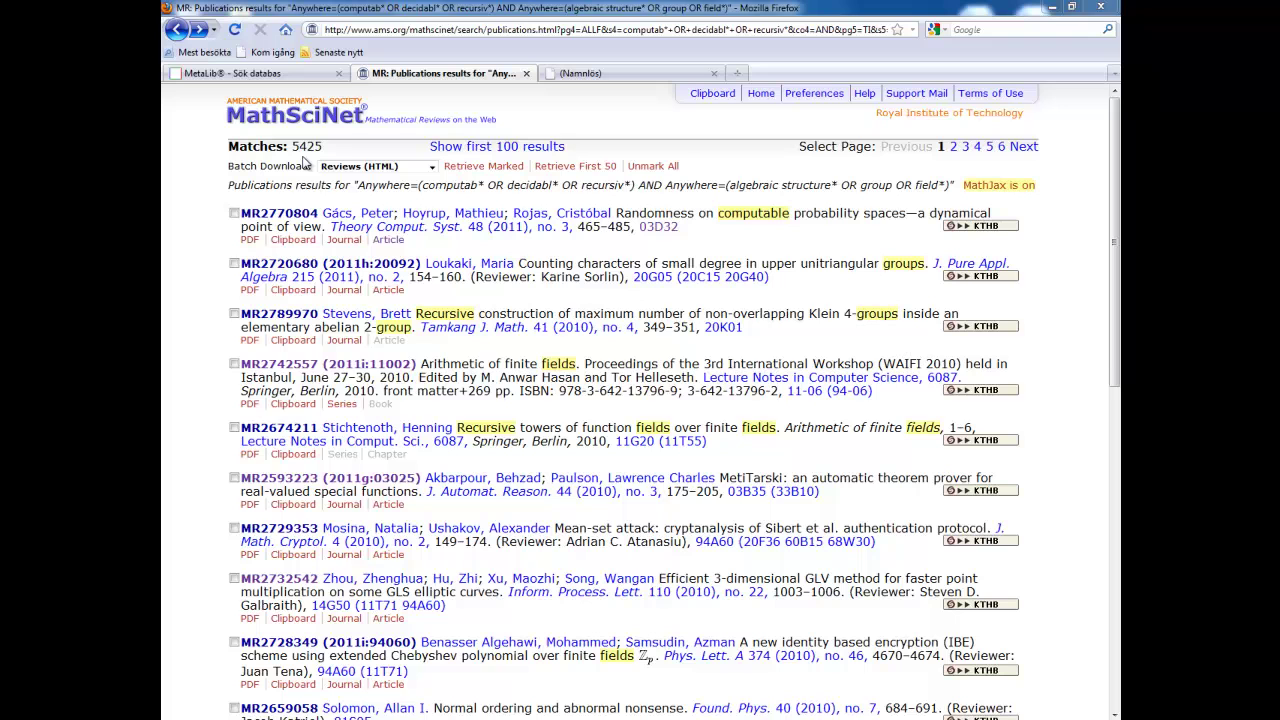
{"action": "left_click", "coordinate": [280, 216]}
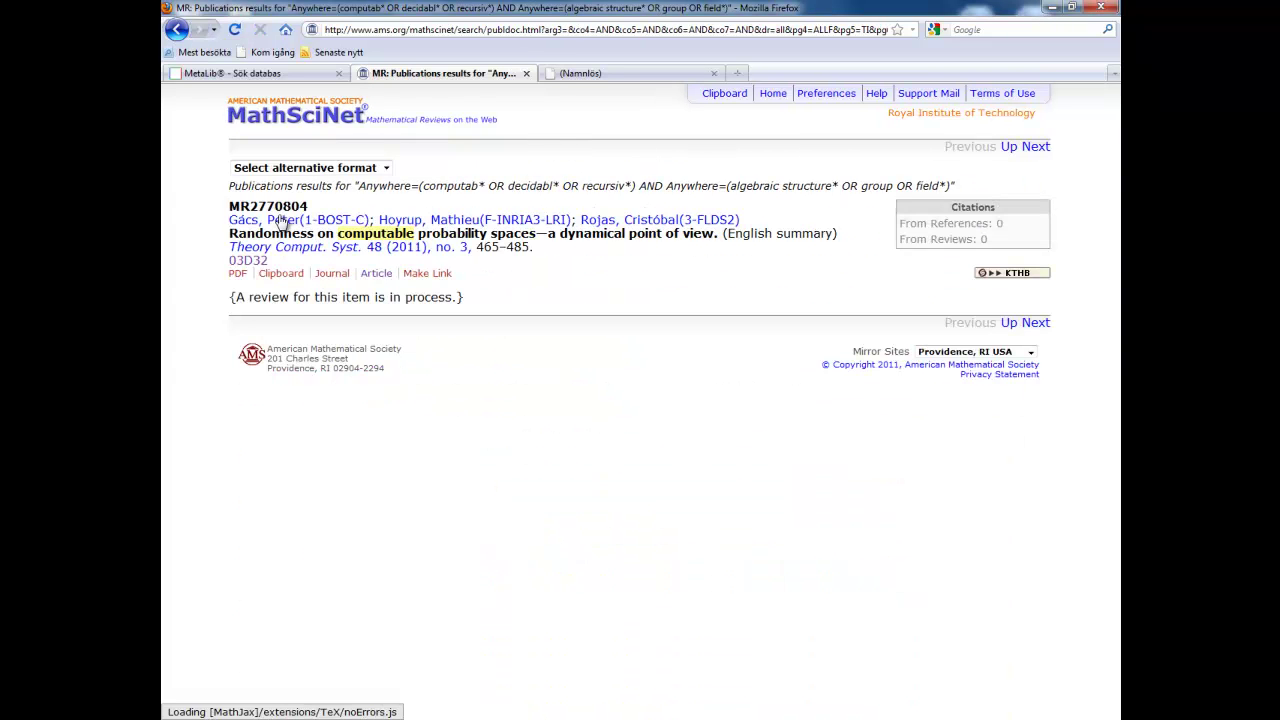
{"action": "key", "text": "BackSpace"}
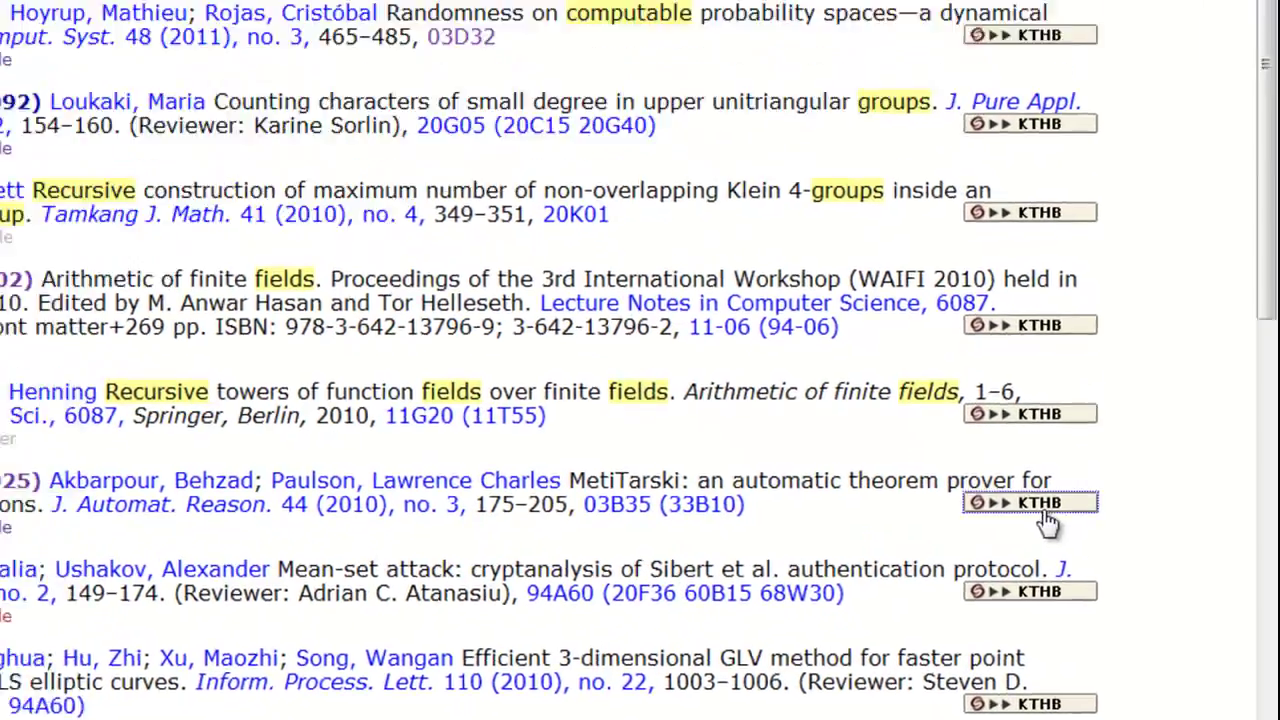
{"action": "left_click", "coordinate": [1025, 463]}
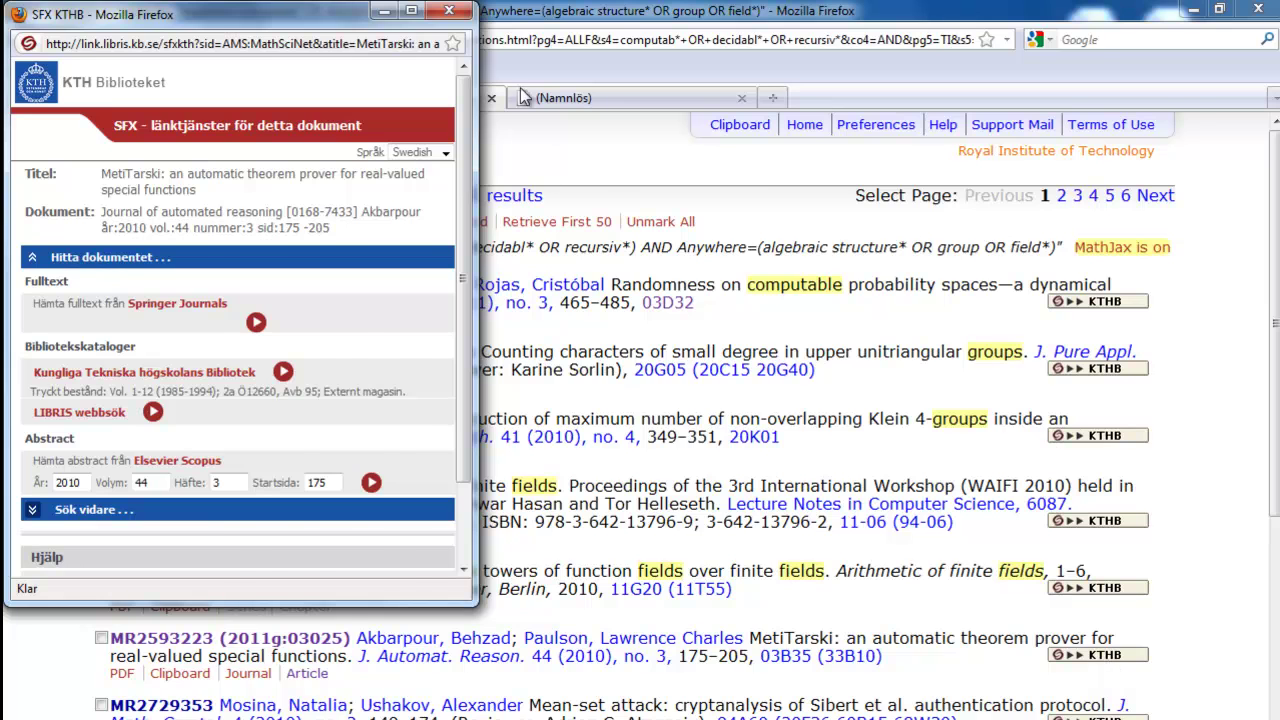
{"action": "left_click", "coordinate": [449, 11]}
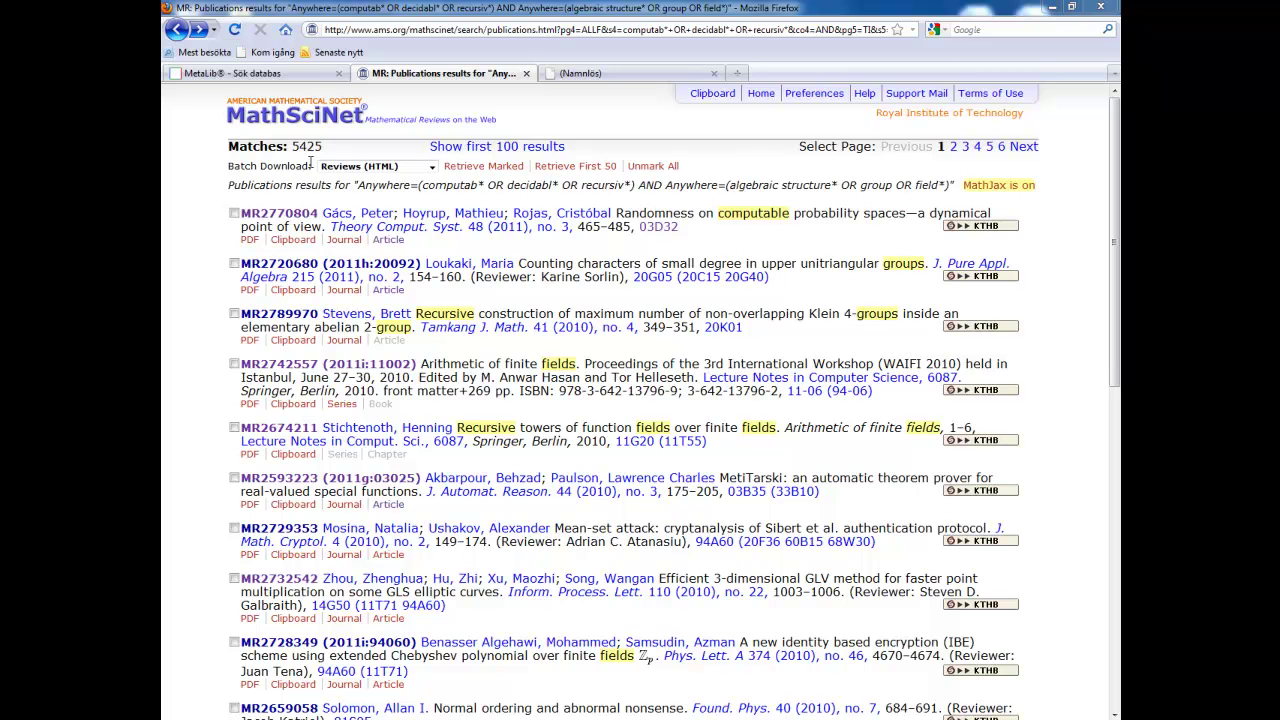
Limit keyword rows 1 and 4 to Title and rerun the search, getting 183 matches.
{"action": "left_click", "coordinate": [176, 29]}
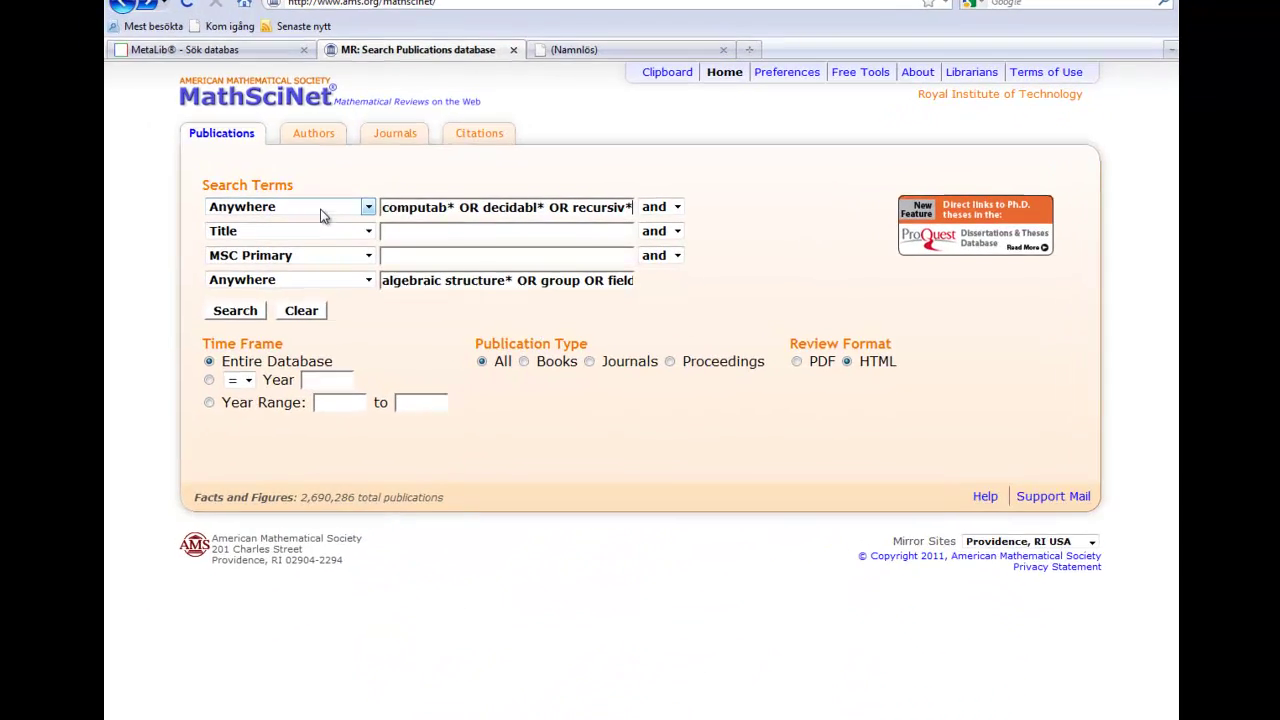
{"action": "left_click", "coordinate": [368, 207]}
{"action": "left_click", "coordinate": [292, 250]}
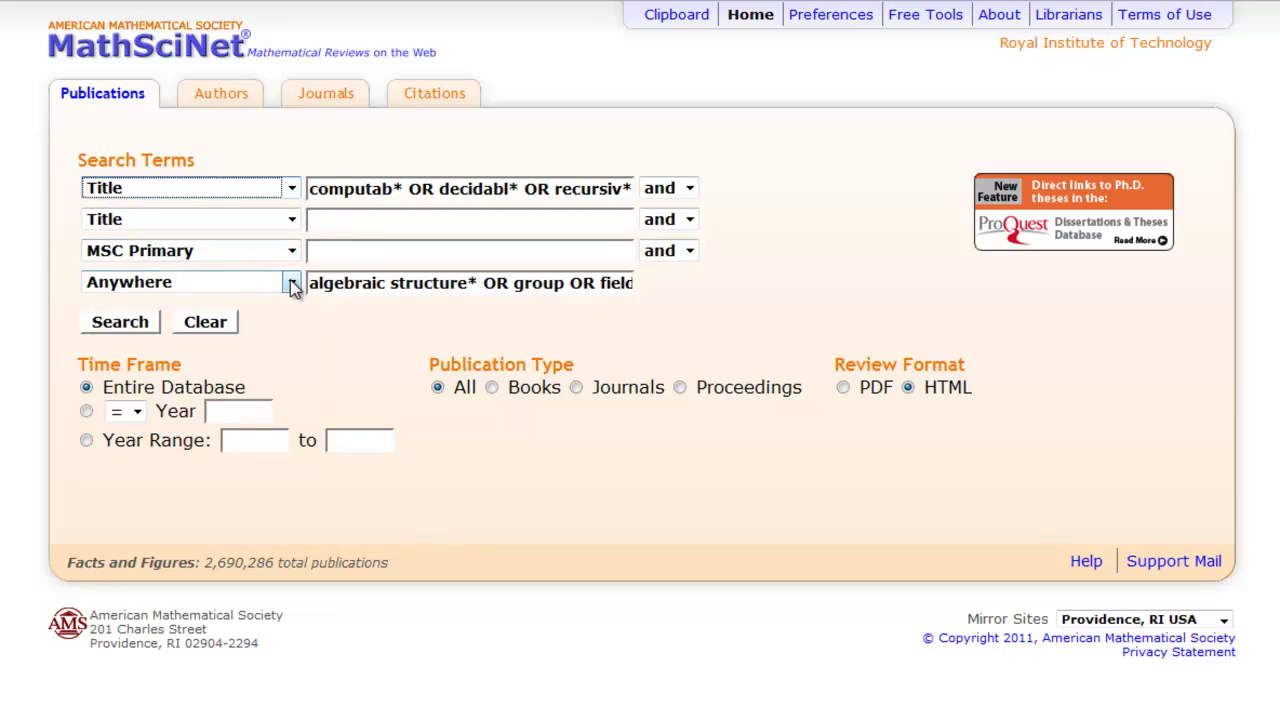
{"action": "left_click", "coordinate": [293, 285]}
{"action": "left_click", "coordinate": [266, 337]}
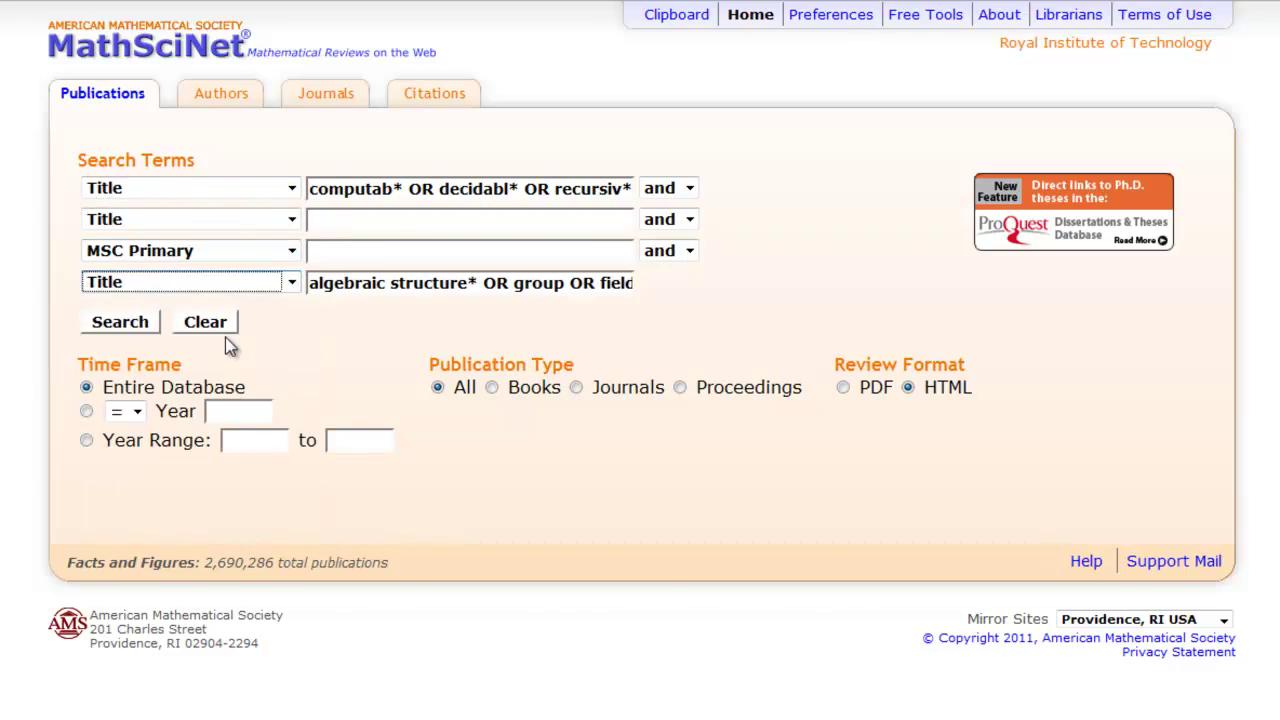
{"action": "key", "text": "Return"}
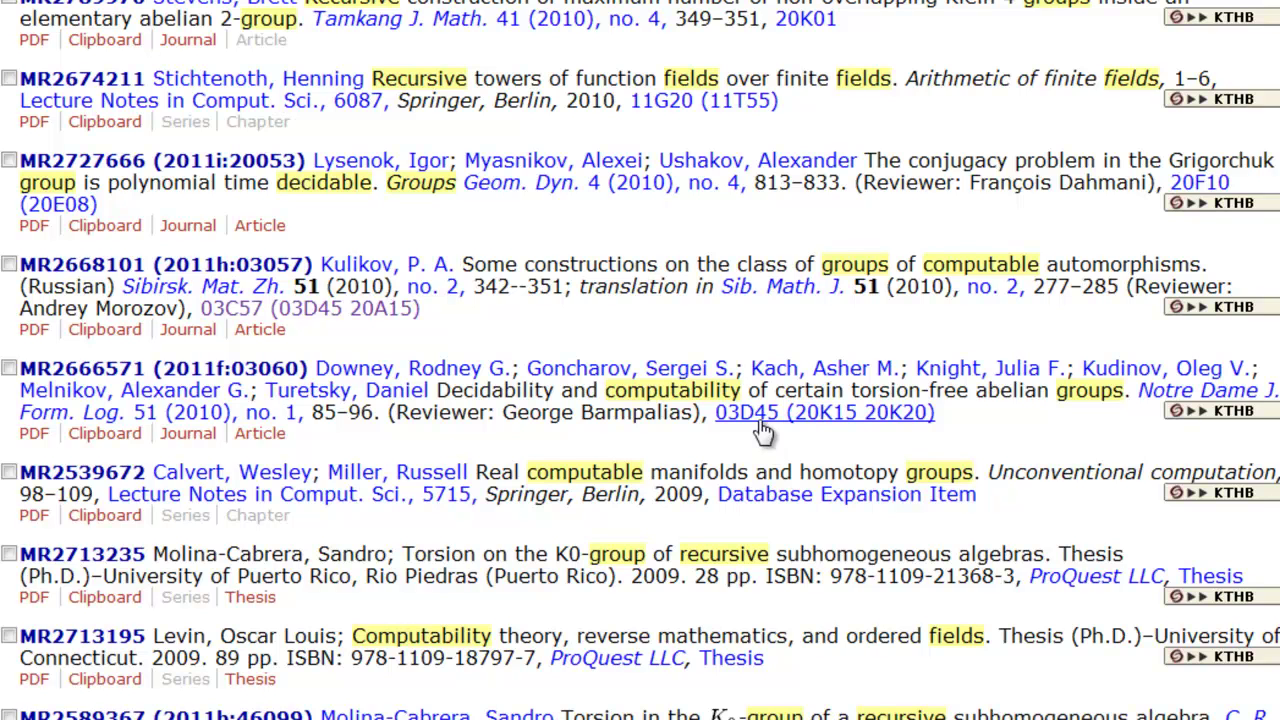
Look up what MSC code 03D45 (20K15 20K20) covers, then return to the search form.
{"action": "left_click", "coordinate": [760, 428]}
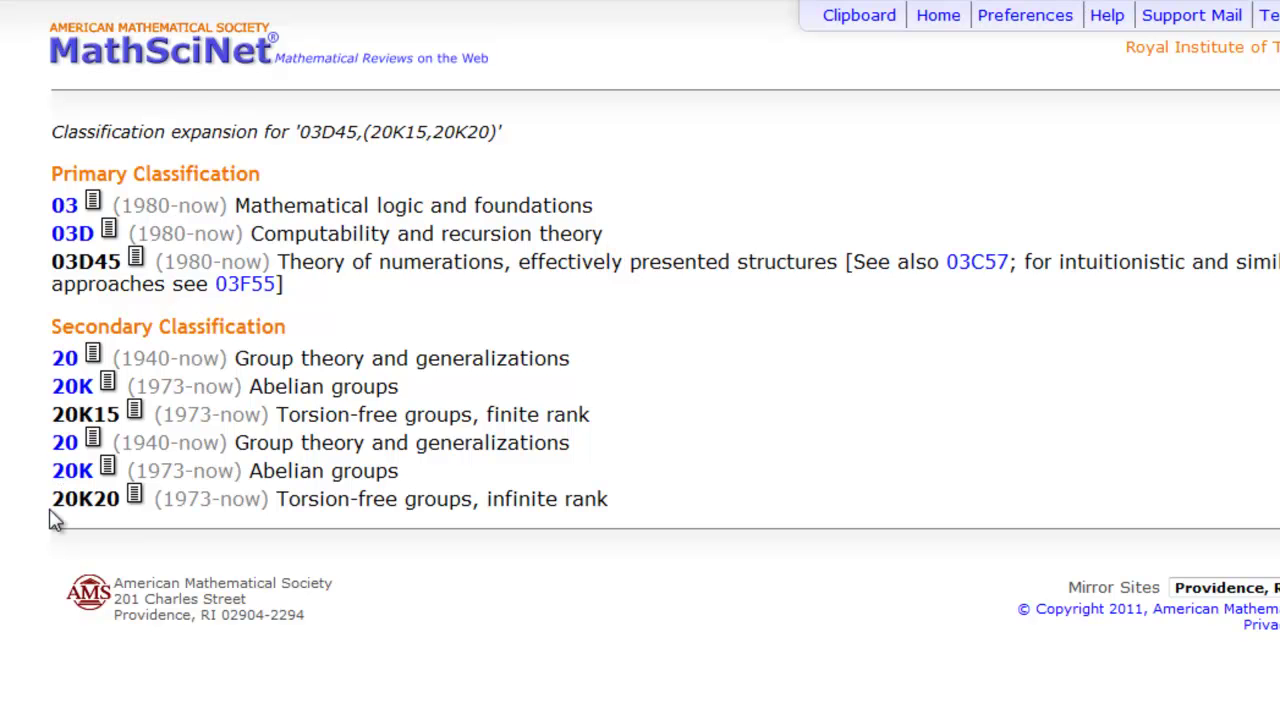
{"action": "key", "text": "ctrl+w"}
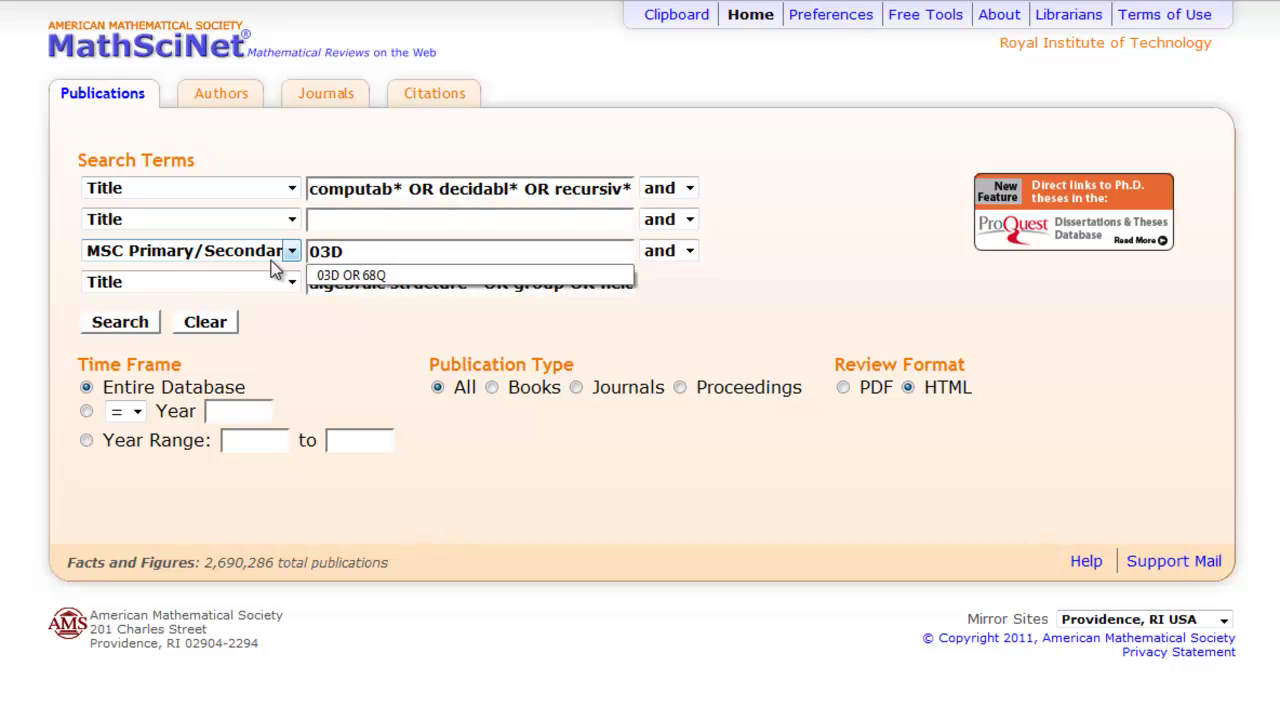
Enter 03D OR 68Q as the MSC query.
{"action": "type", "text": "OR"}
{"action": "key", "text": "Down"}
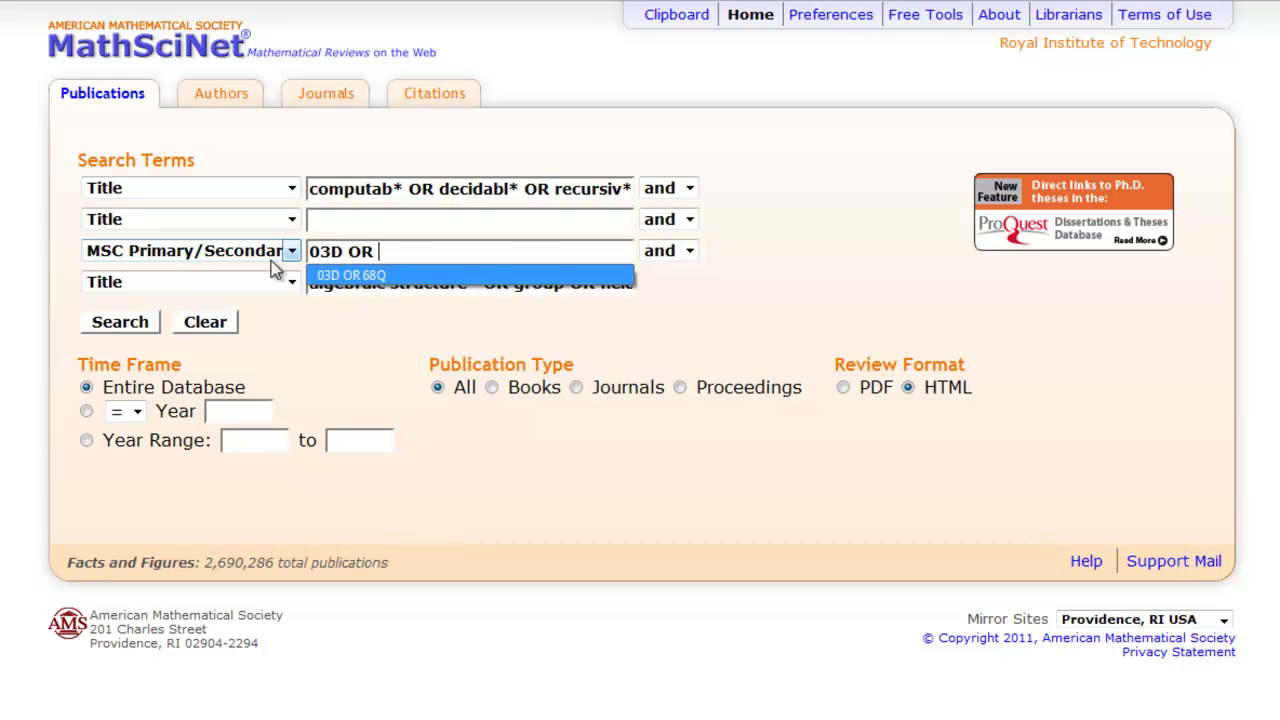
{"action": "key", "text": "Tab"}
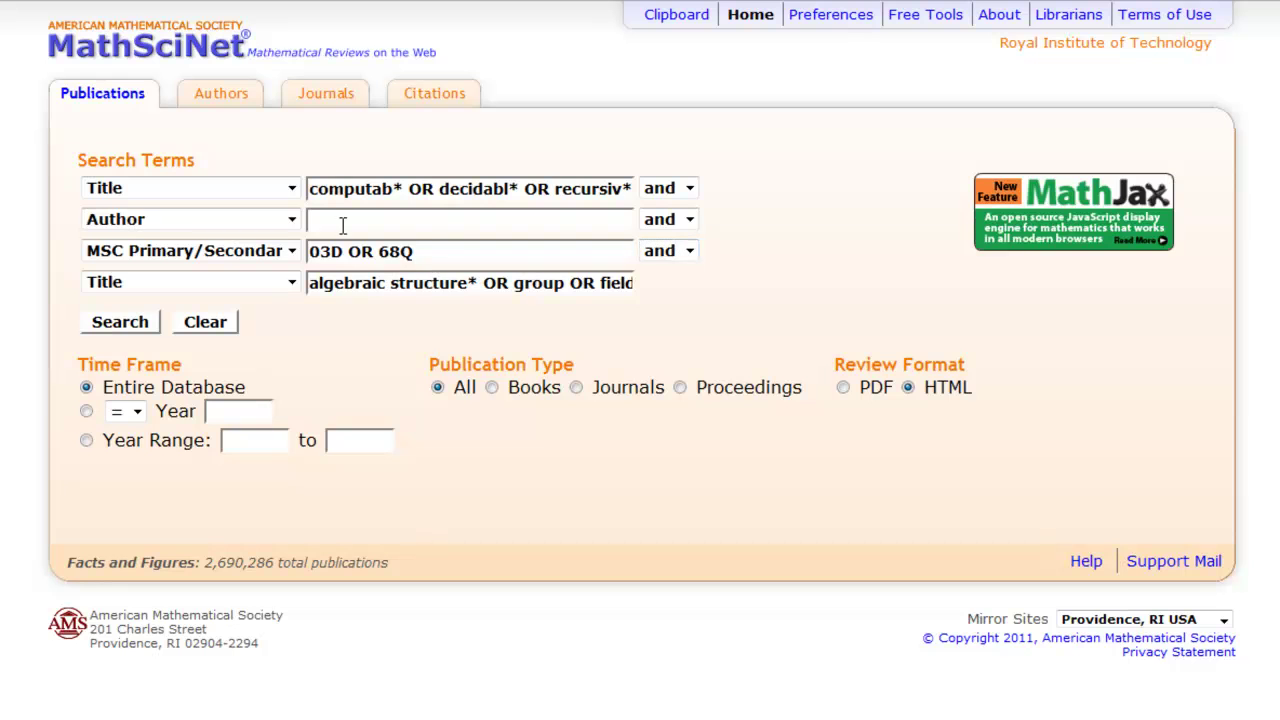
Add 20 OR 12 OR 13 OR 17 in row 2, searched by MSC Primary/Secondary.
{"action": "double_click", "coordinate": [343, 223]}
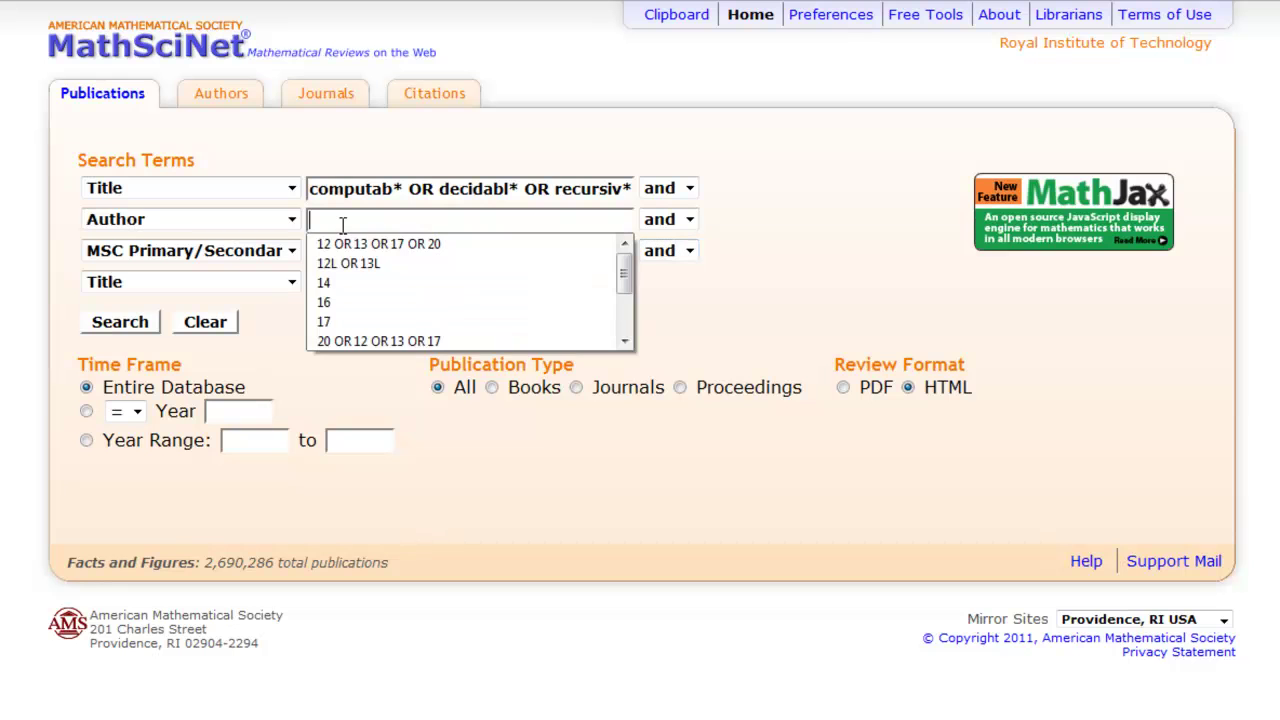
{"action": "type", "text": "20"}
{"action": "key", "text": "Down"}
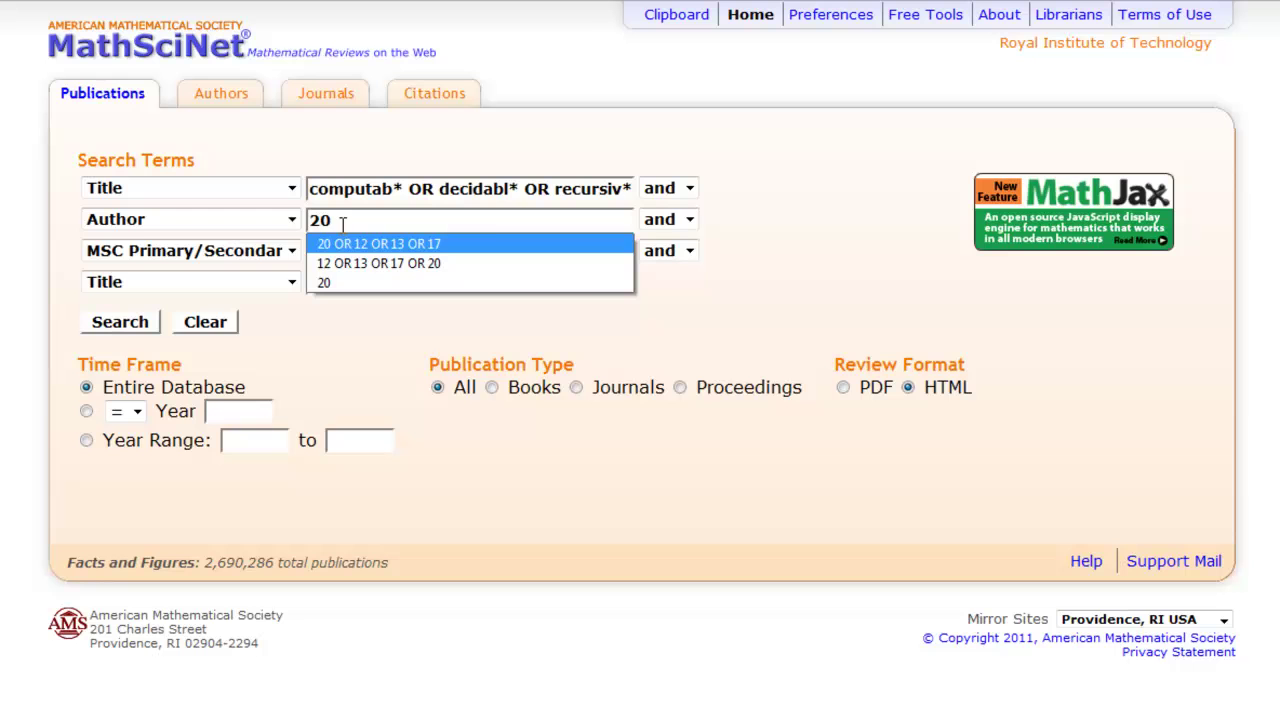
{"action": "key", "text": "Return"}
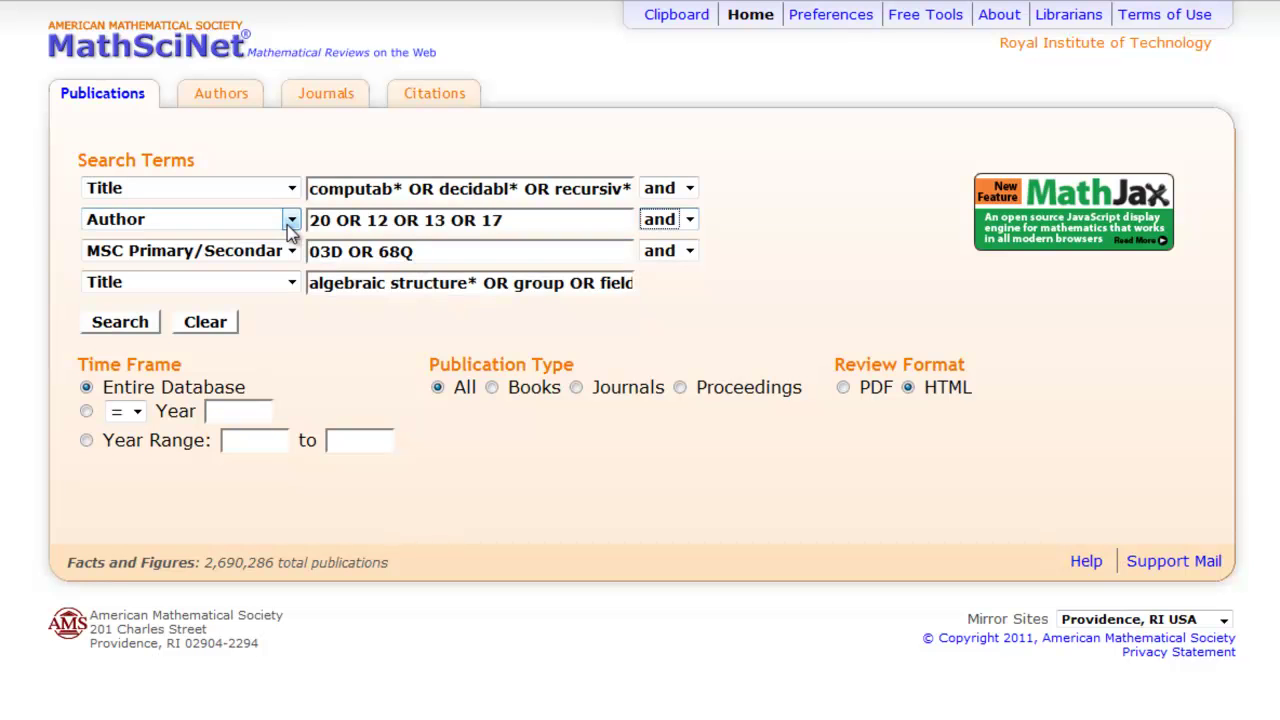
{"action": "left_click", "coordinate": [289, 222]}
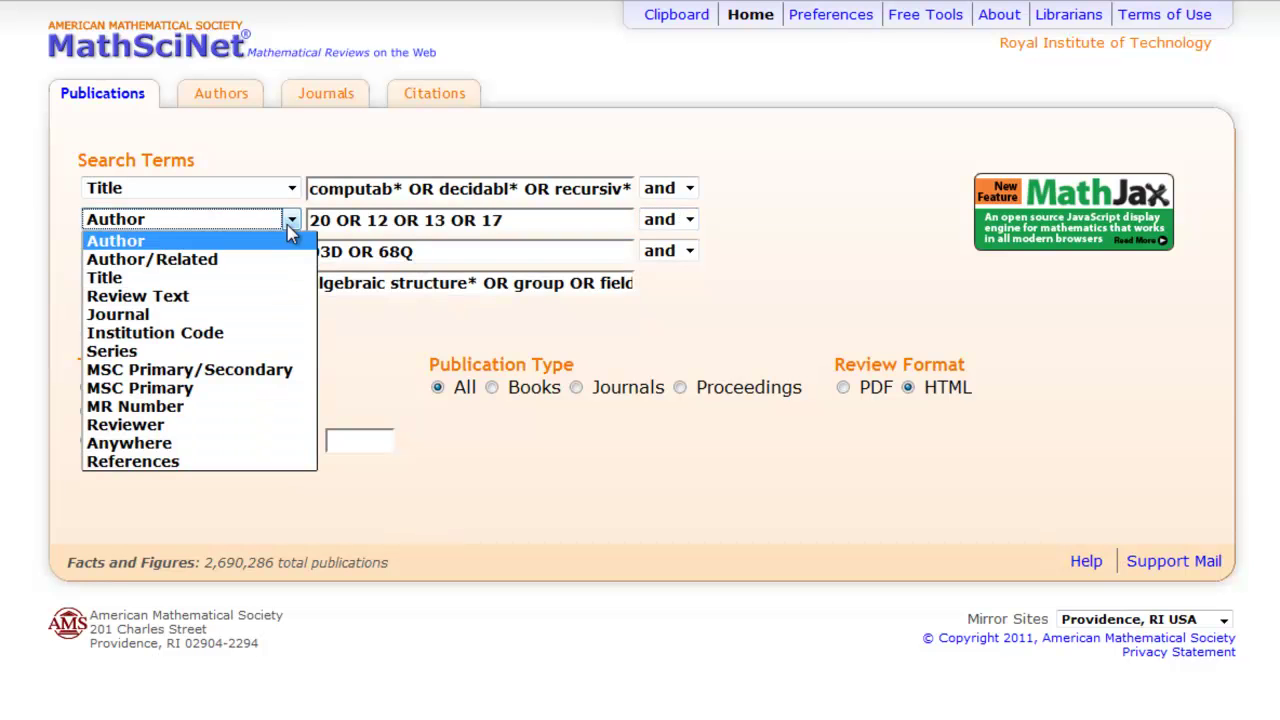
{"action": "left_click", "coordinate": [260, 371]}
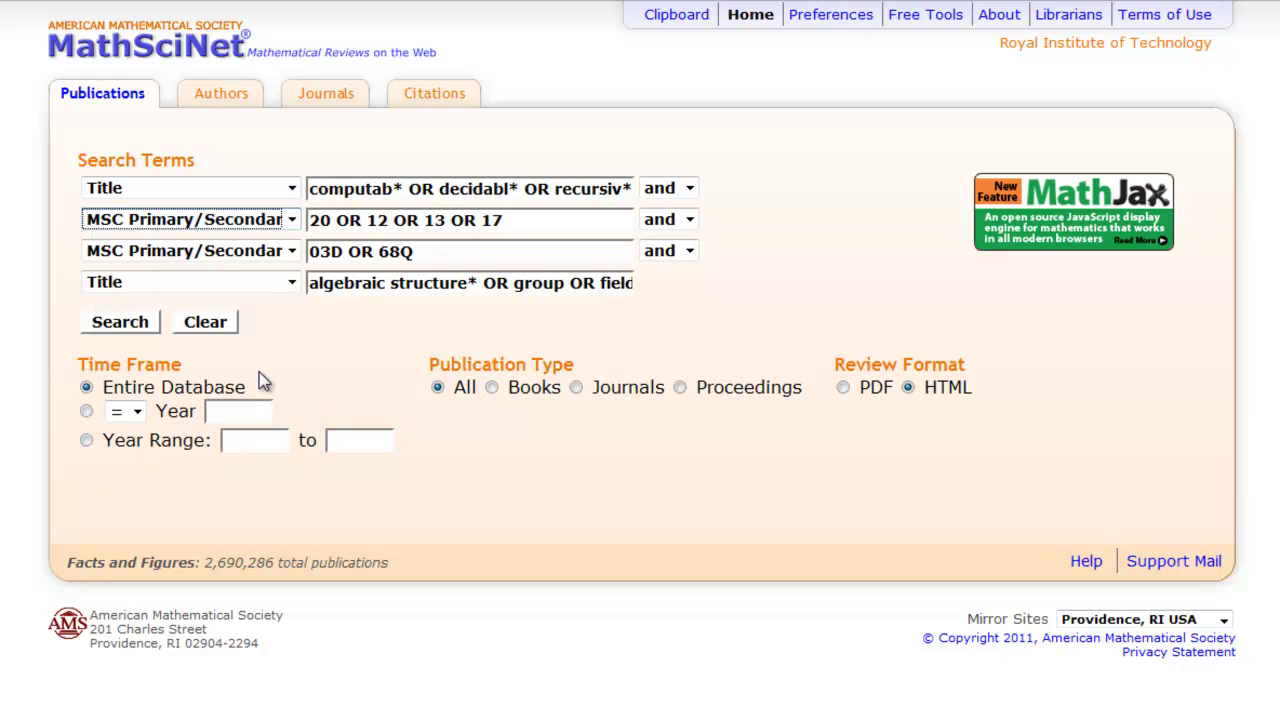
Switch rows 1 and 4 to Anywhere and run the search for 305 matches.
{"action": "left_click", "coordinate": [291, 190]}
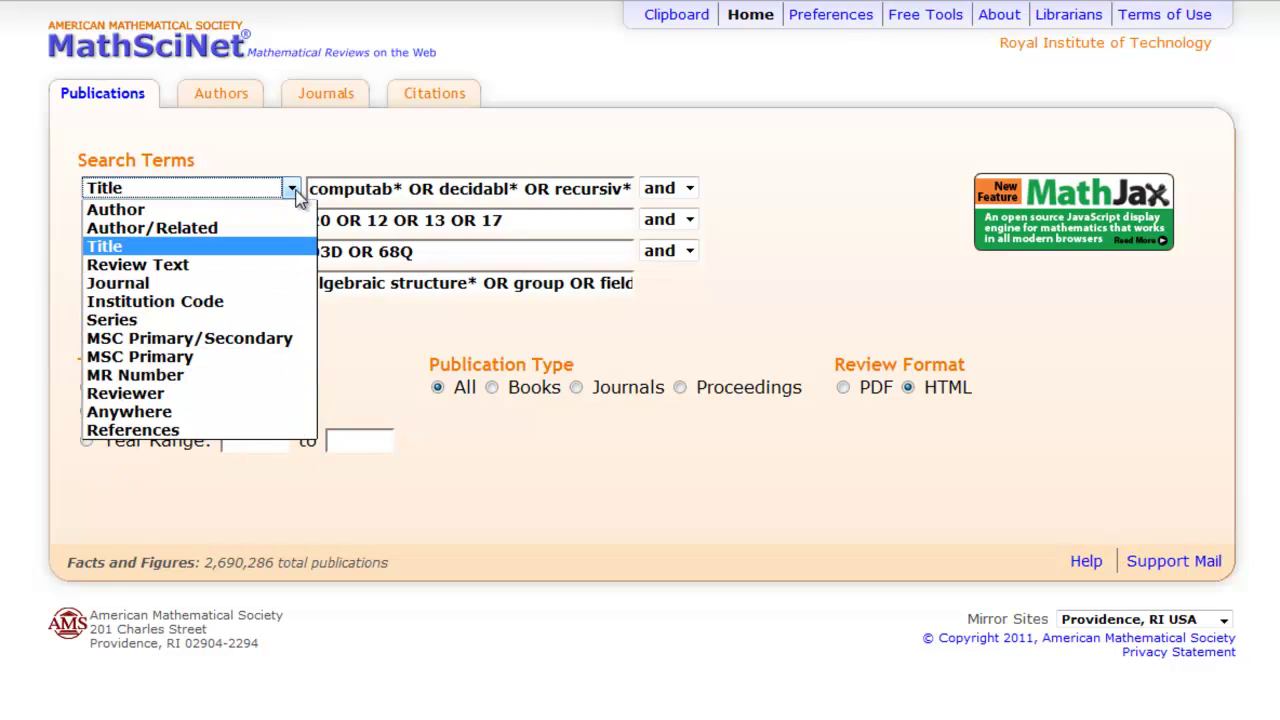
{"action": "left_click", "coordinate": [232, 412]}
{"action": "left_click", "coordinate": [292, 285]}
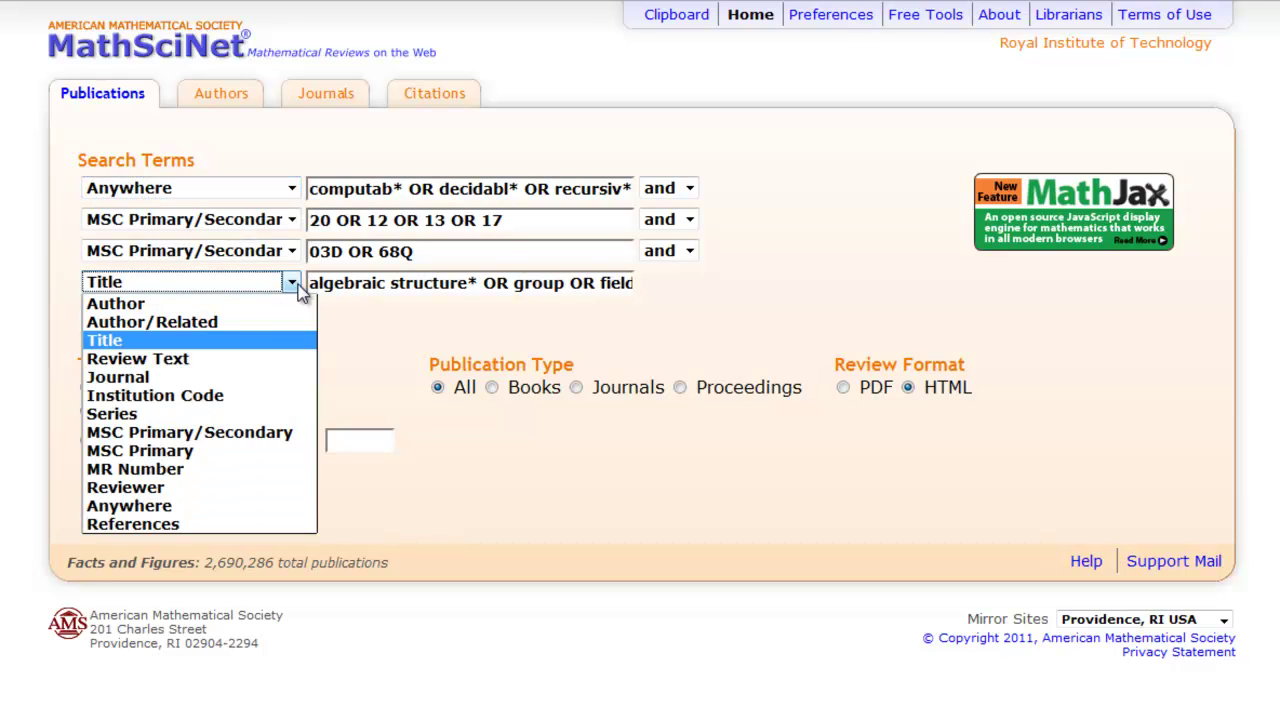
{"action": "left_click", "coordinate": [192, 506]}
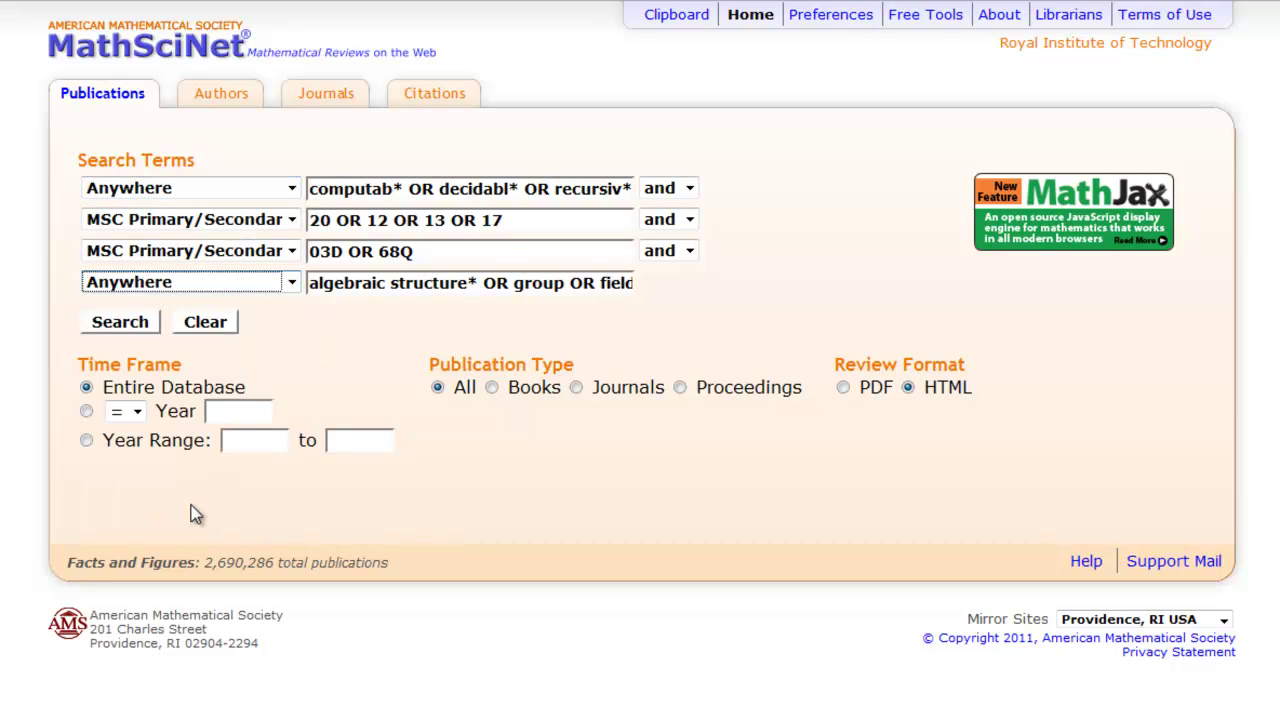
{"action": "left_click", "coordinate": [121, 333]}
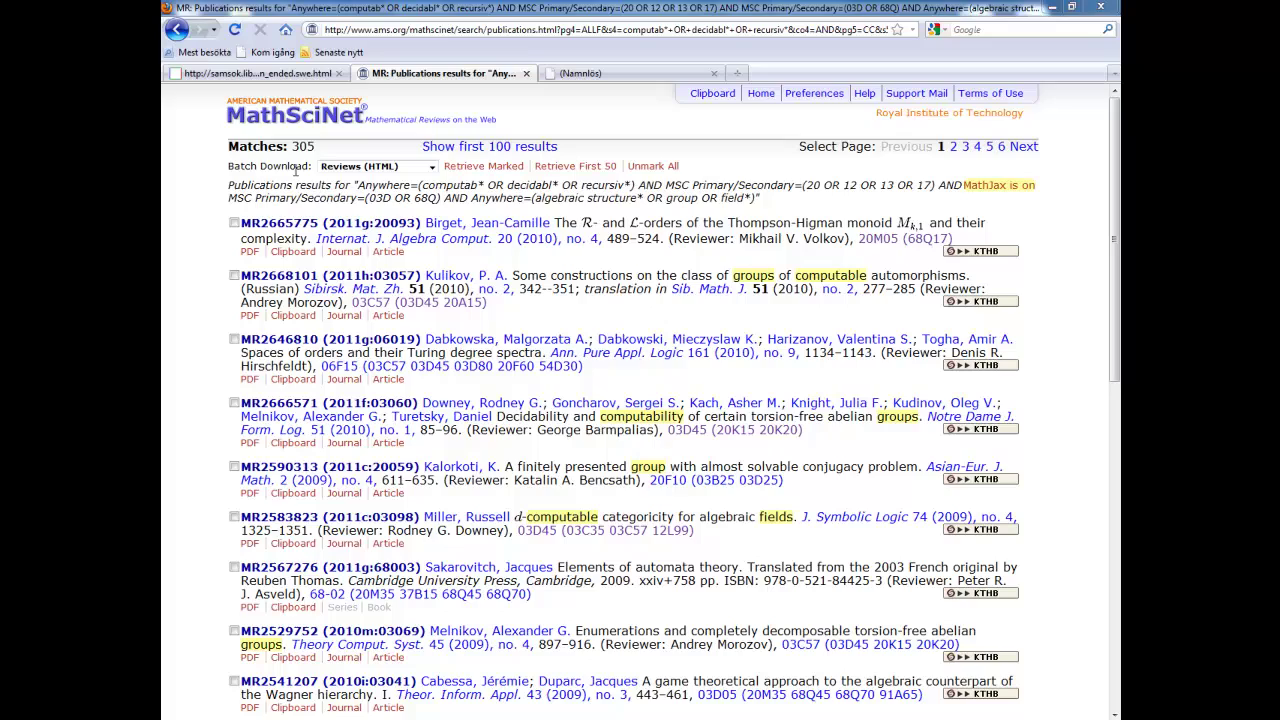
Retrieve marked results MR2666571 and MR2590313 as Citations (EndNote).
{"action": "left_click", "coordinate": [234, 402]}
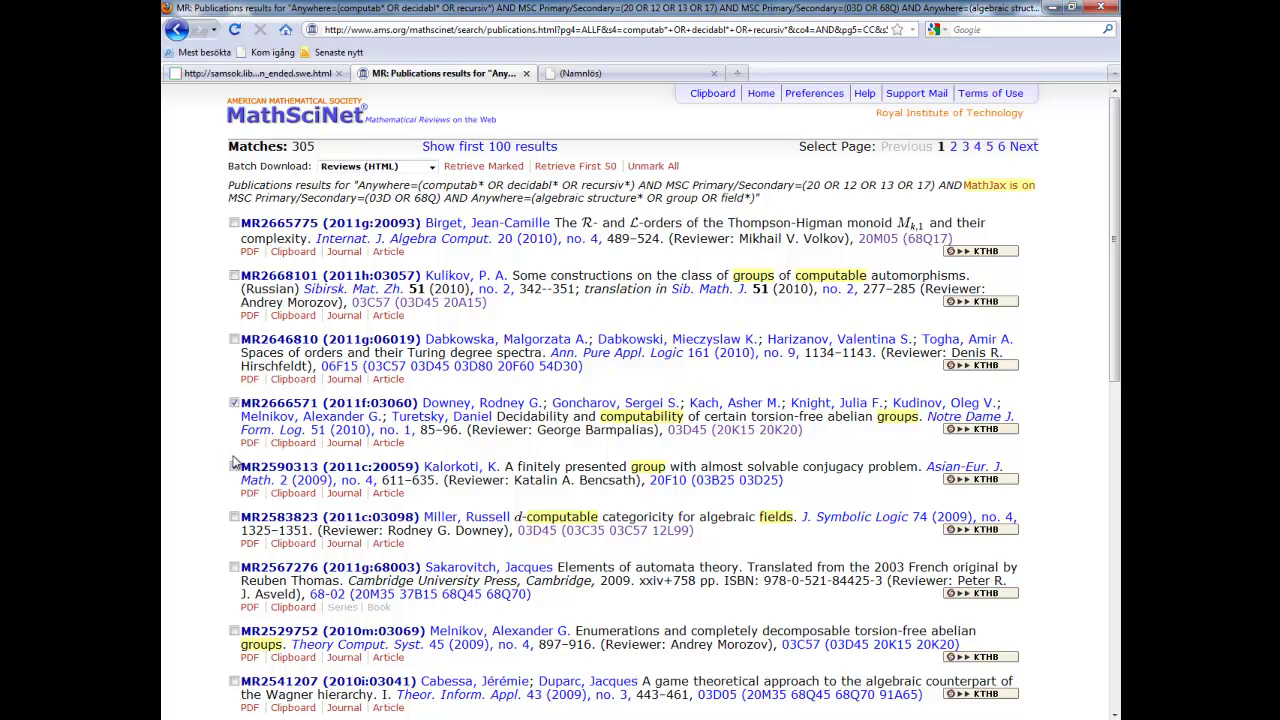
{"action": "left_click", "coordinate": [234, 466]}
{"action": "left_click", "coordinate": [432, 166]}
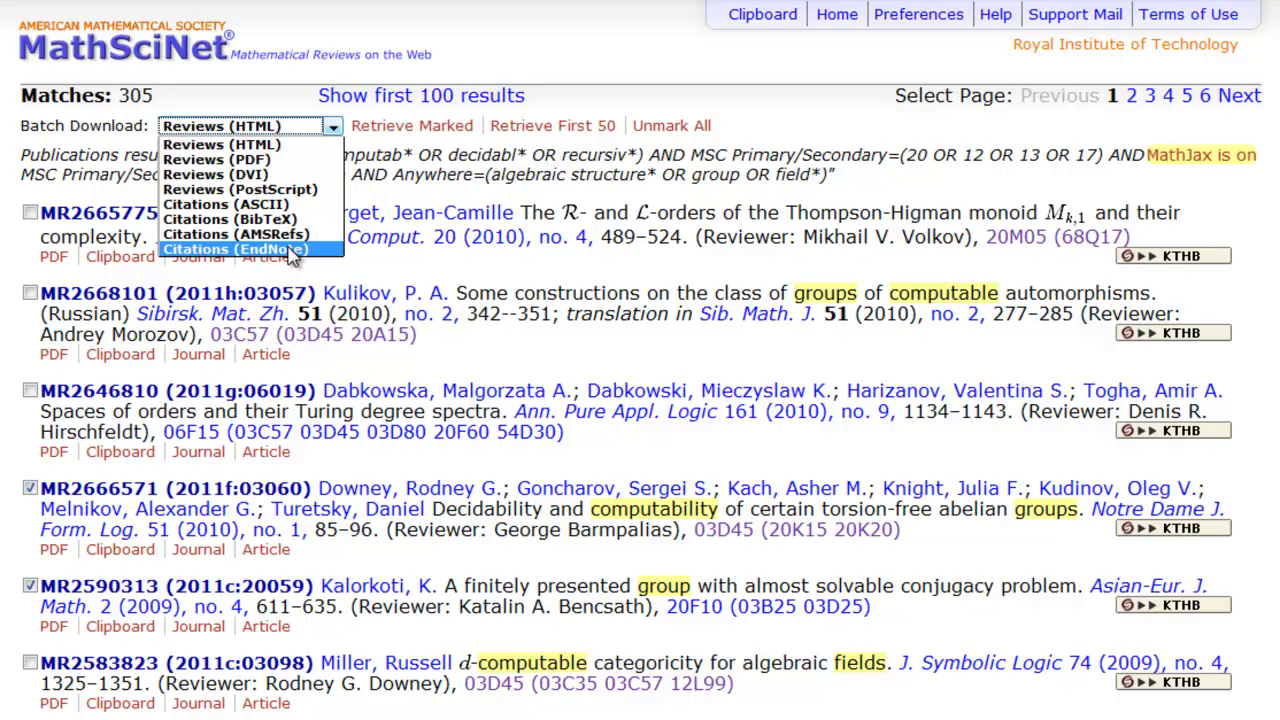
{"action": "left_click", "coordinate": [290, 250]}
{"action": "left_click", "coordinate": [425, 130]}
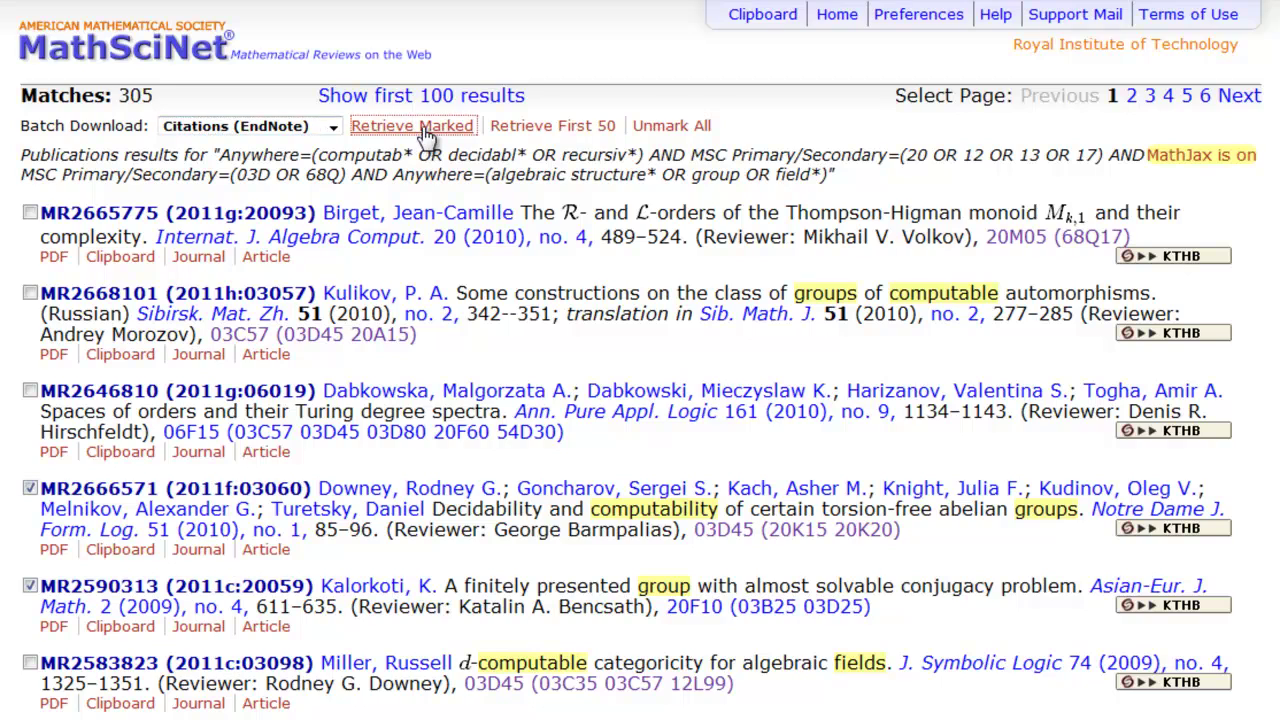
Save the EndNote citation page to disk as publications.
{"action": "left_click", "coordinate": [22, 36]}
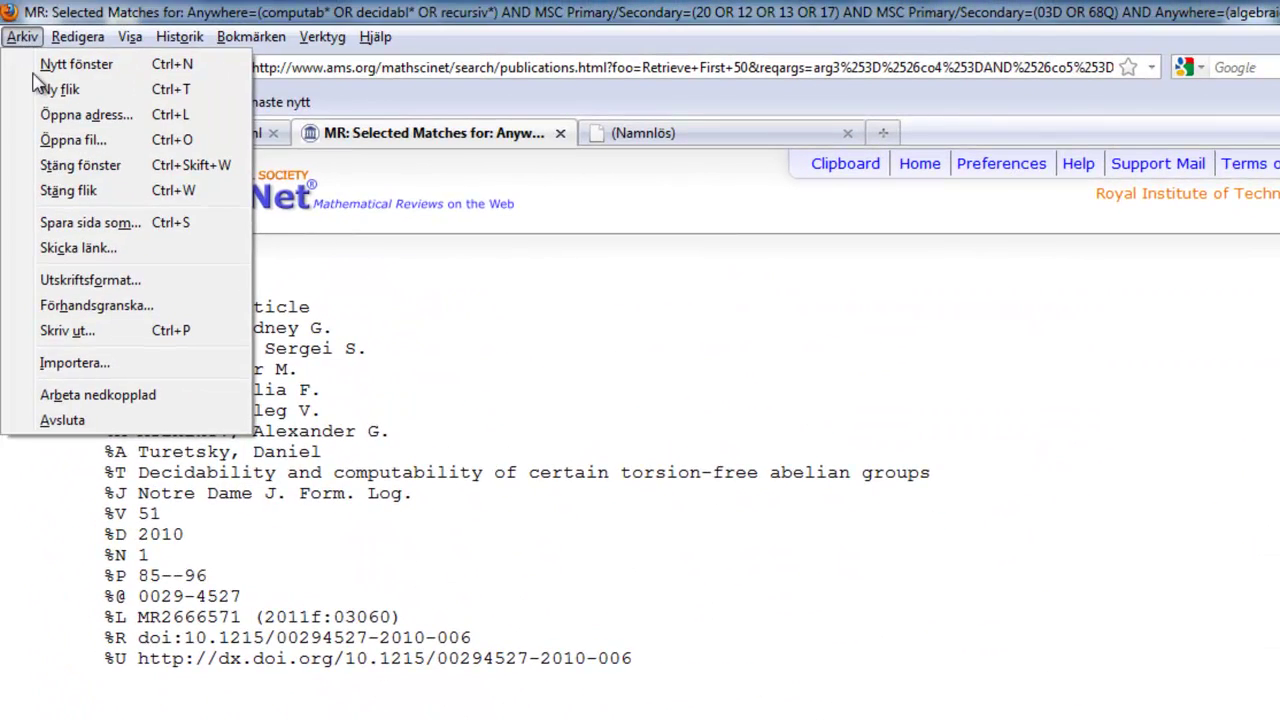
{"action": "left_click", "coordinate": [60, 222]}
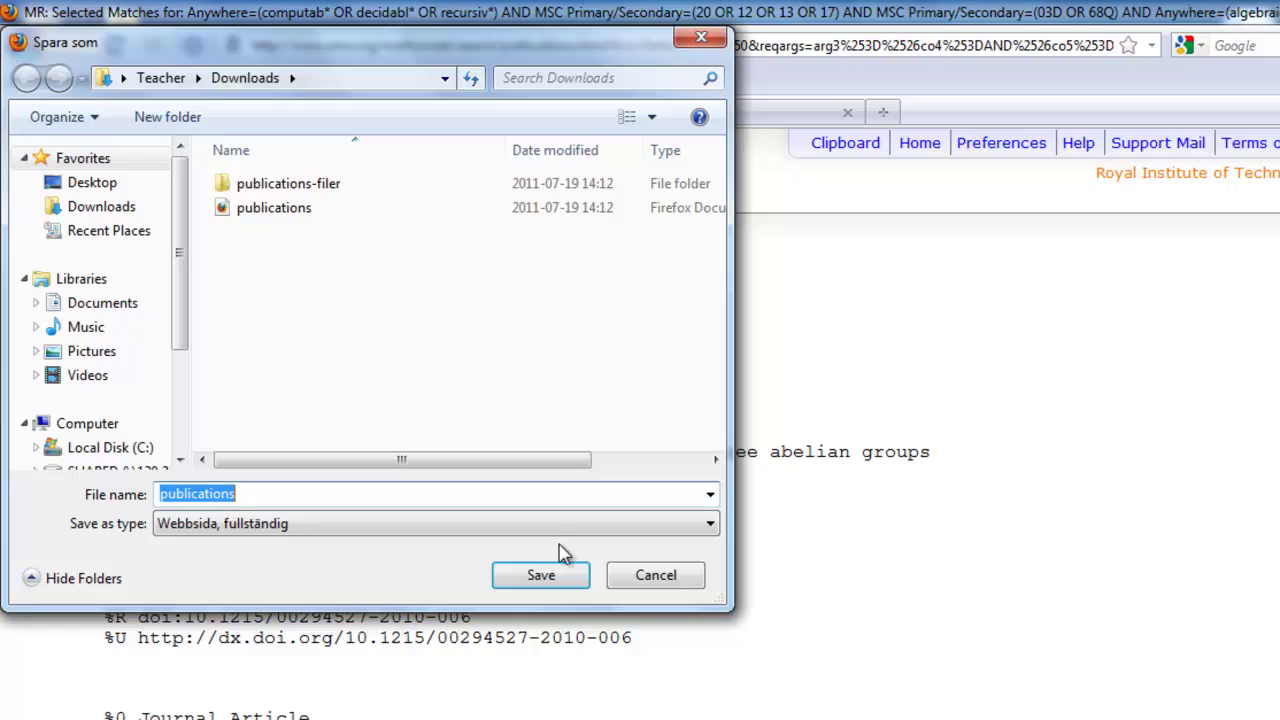
{"action": "left_click", "coordinate": [542, 572]}
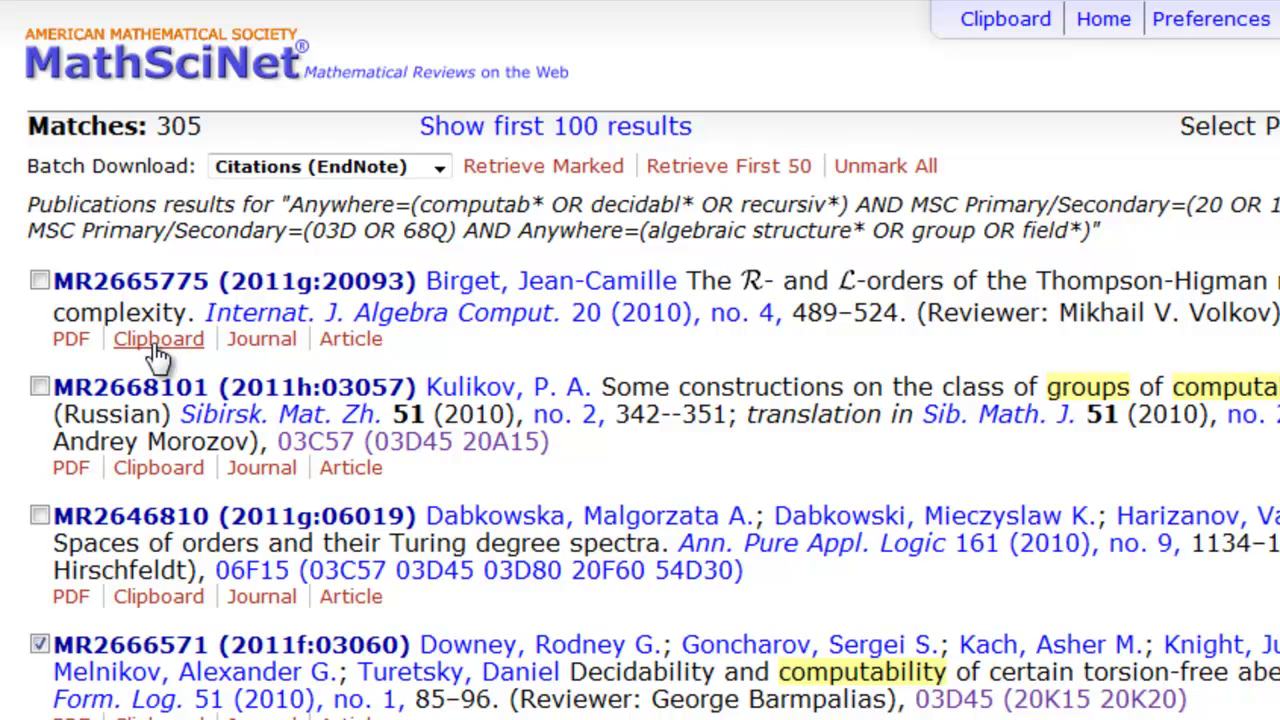
Add results including MR2666571 to the clipboard and show it as EndNote citations.
{"action": "left_click", "coordinate": [156, 342]}
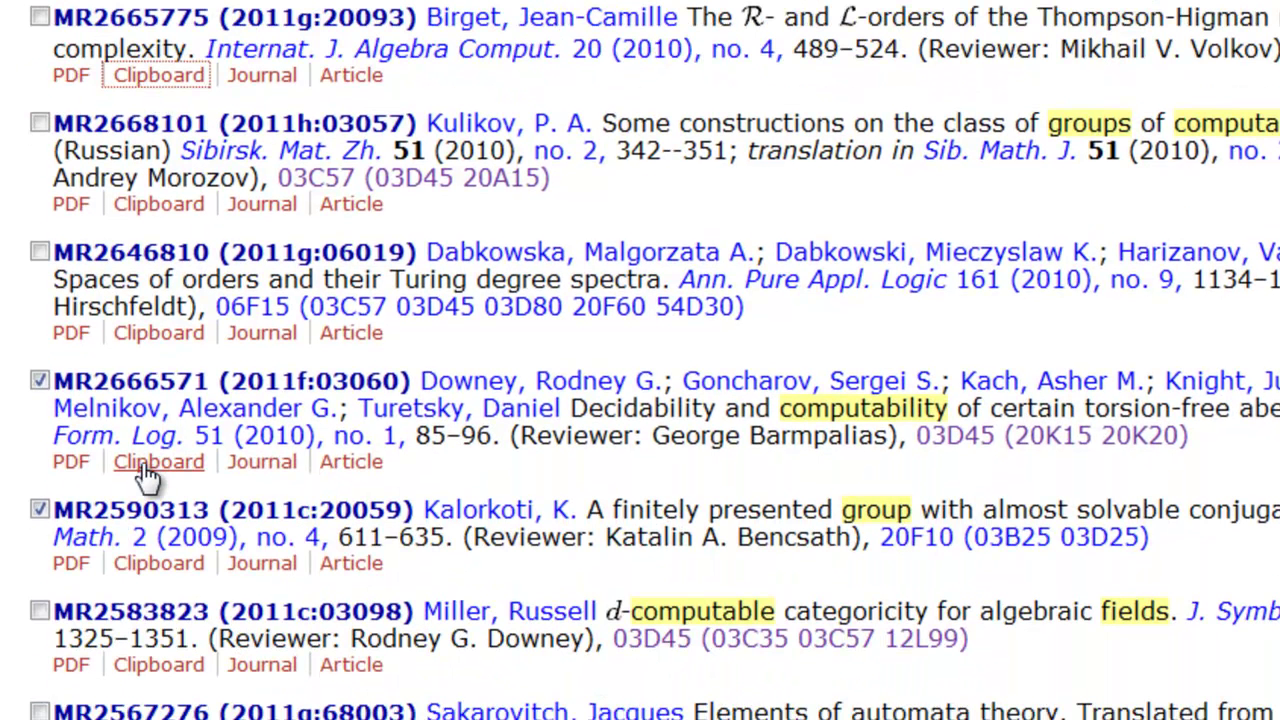
{"action": "left_click", "coordinate": [148, 465]}
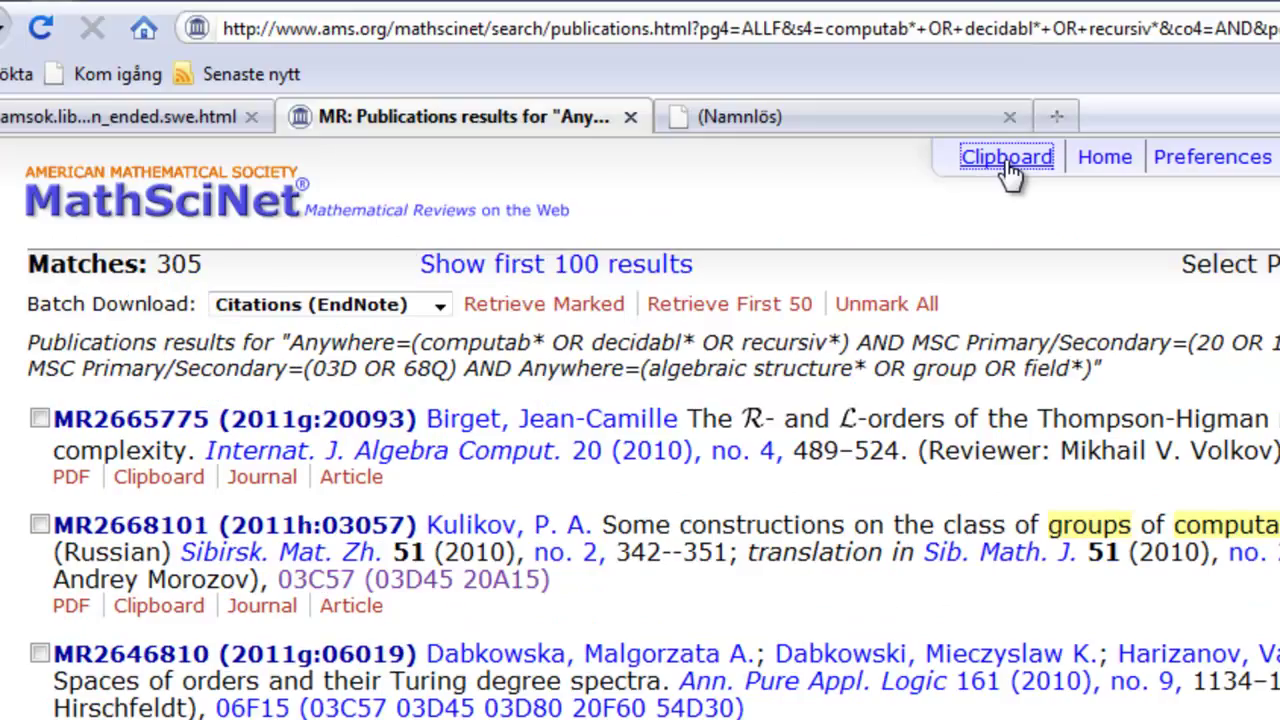
{"action": "left_click", "coordinate": [1006, 160]}
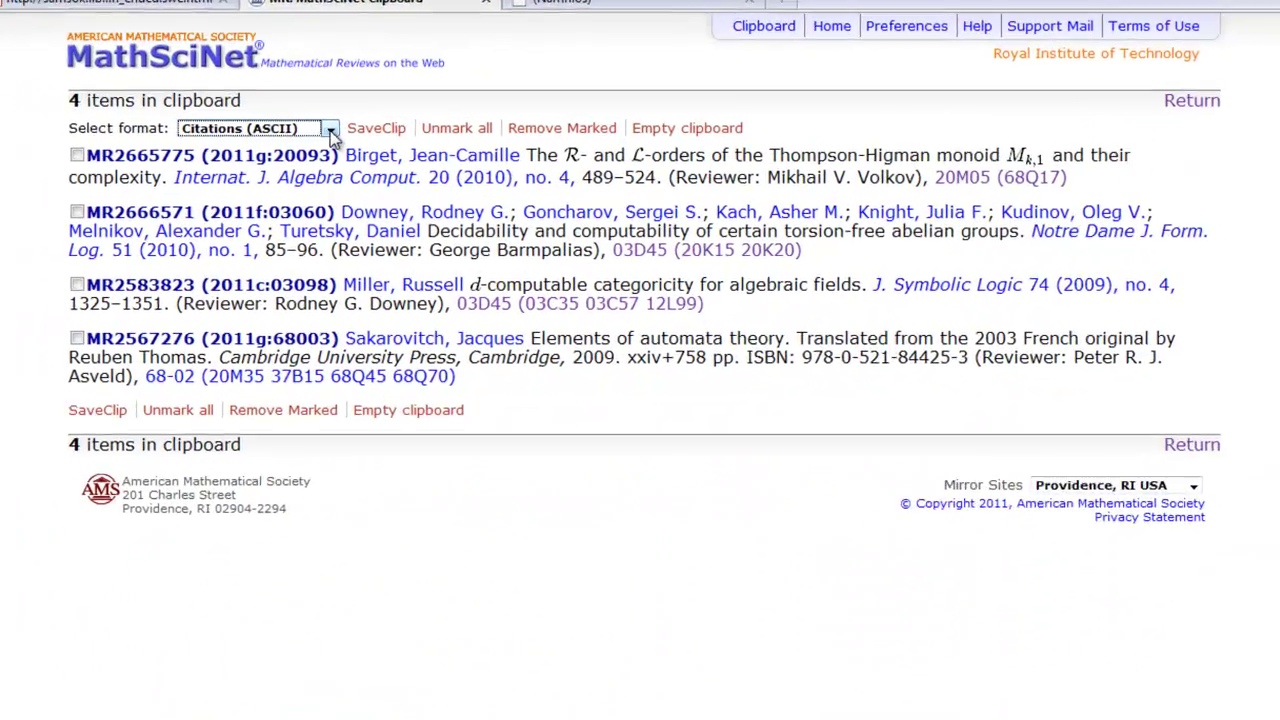
{"action": "left_click", "coordinate": [316, 124]}
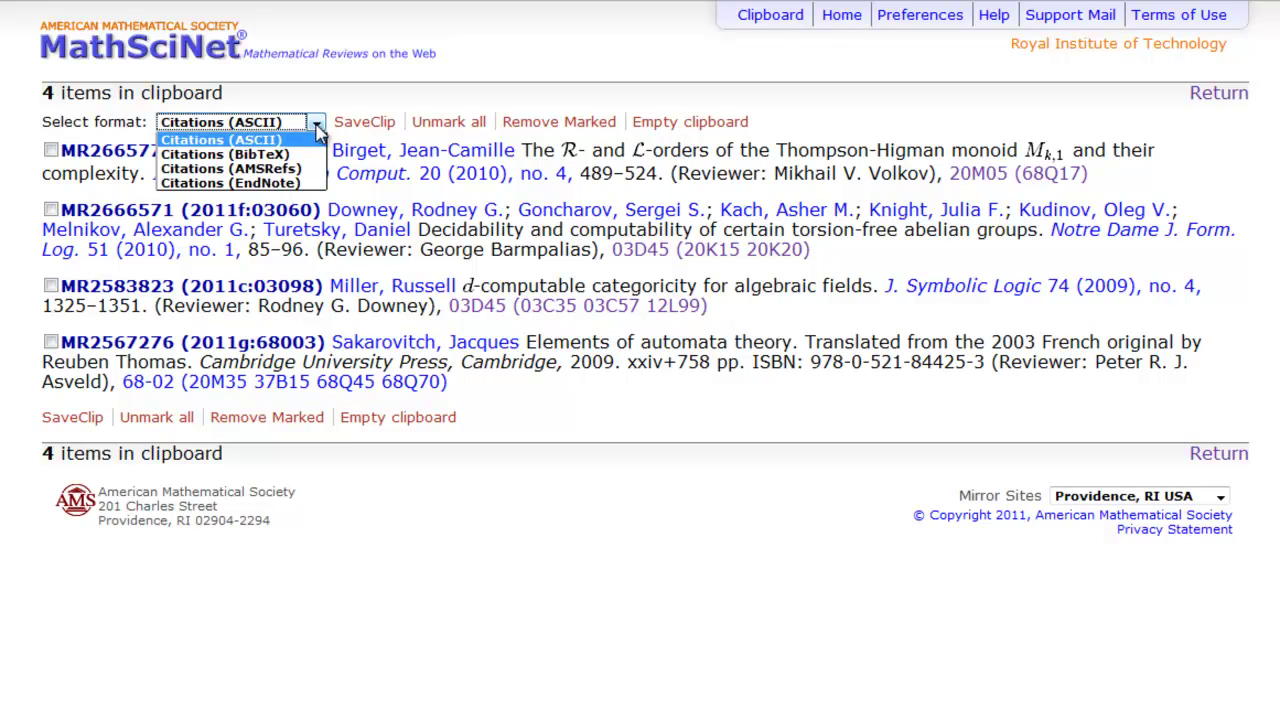
{"action": "left_click", "coordinate": [268, 184]}
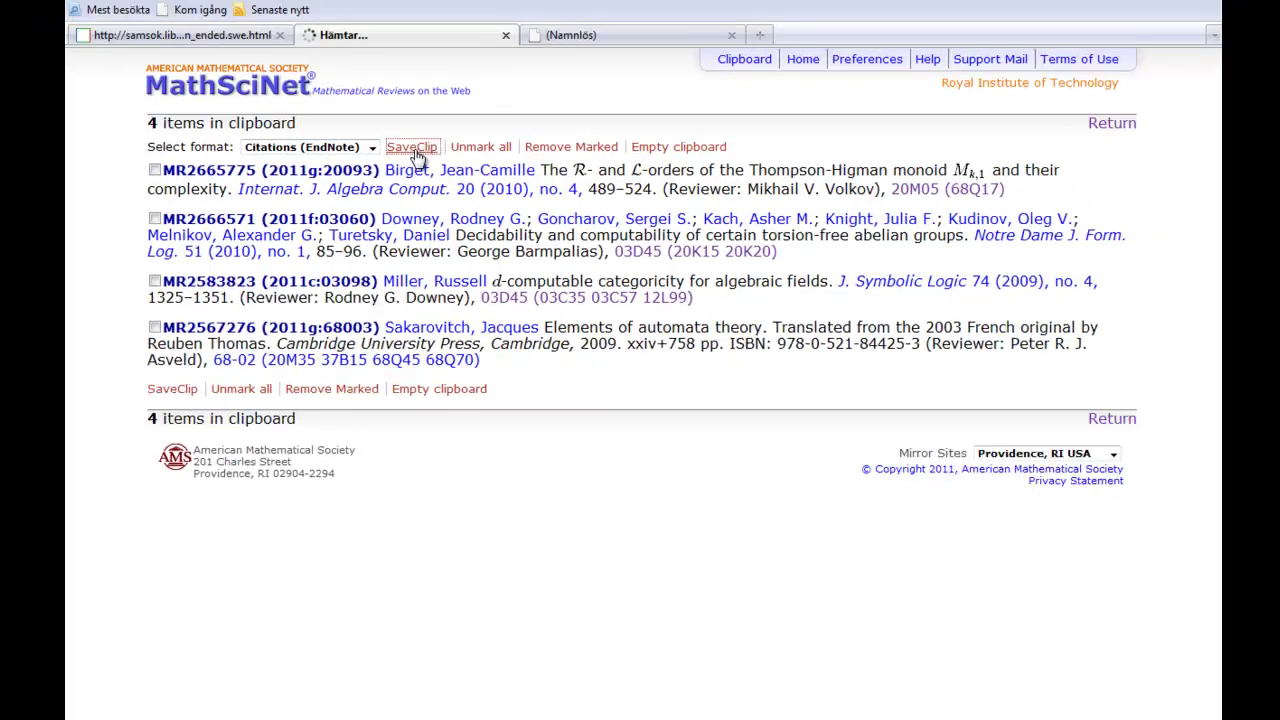
{"action": "left_click", "coordinate": [368, 125]}
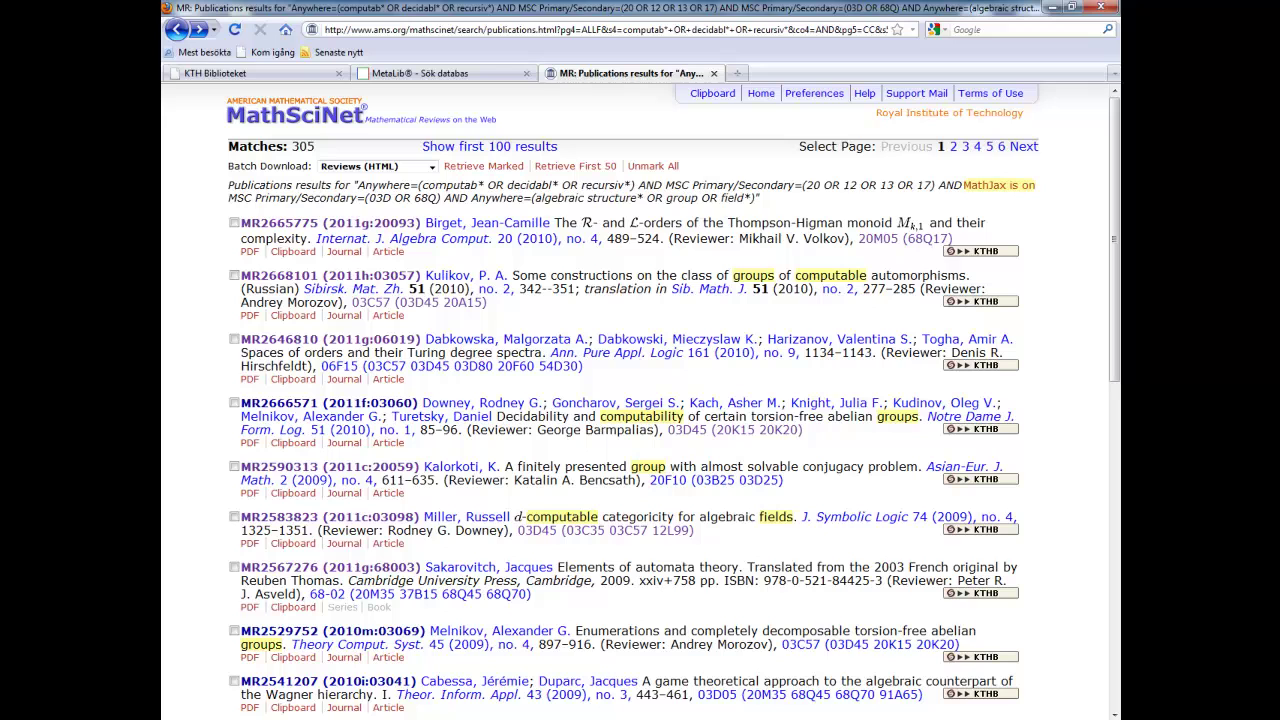
Find 'linear ordering' in the MR2583823 review and prepend 'linear ordering* OR' to row 4.
{"action": "left_click", "coordinate": [281, 524]}
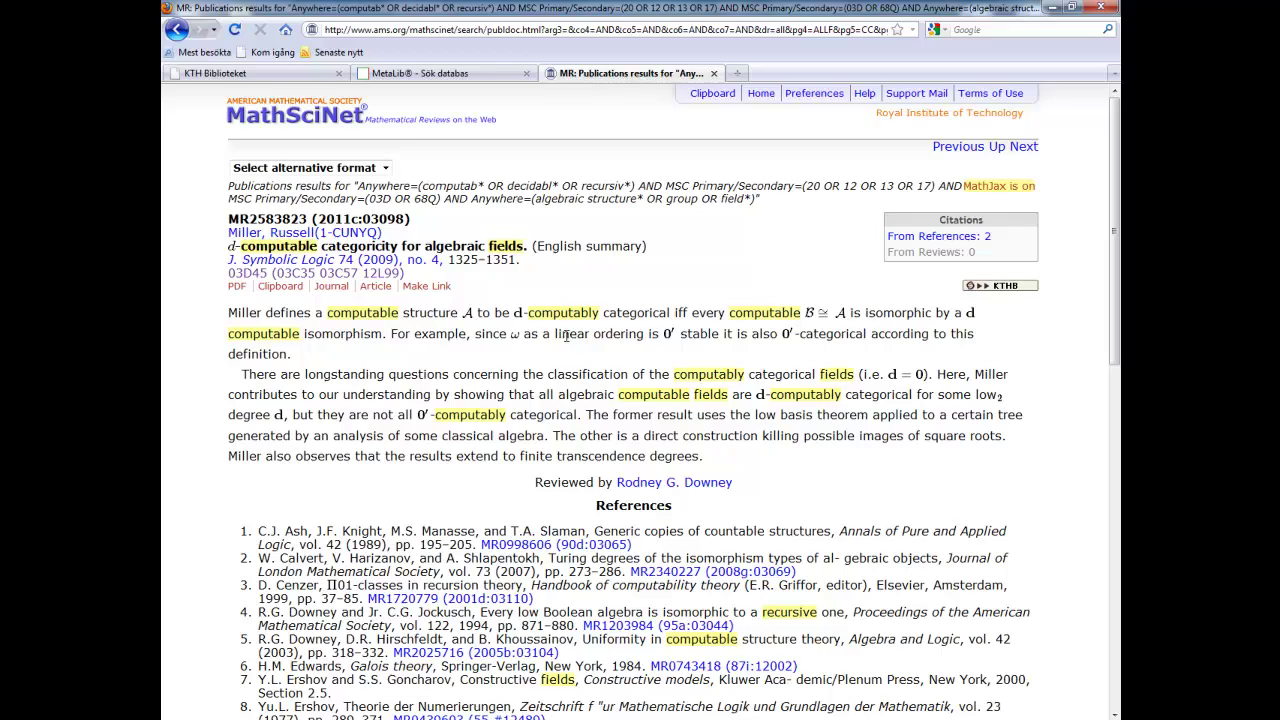
{"action": "left_click_drag", "start_coordinate": [555, 334], "coordinate": [646, 337]}
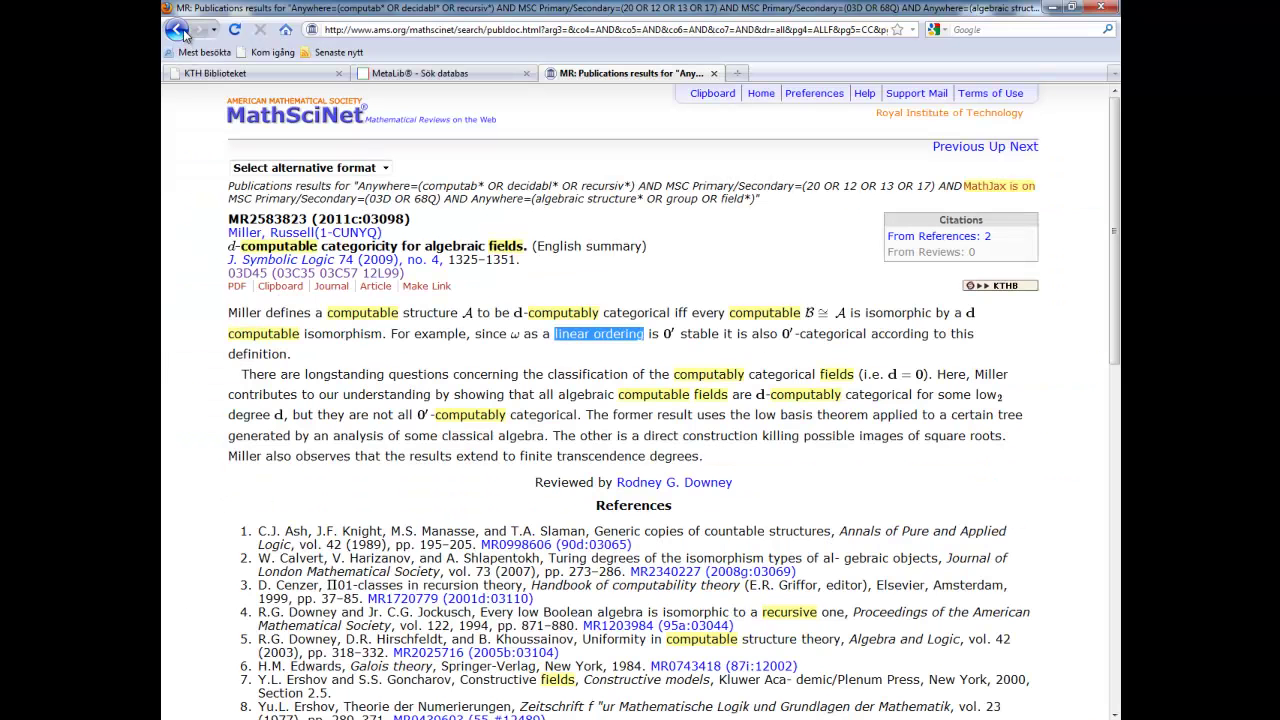
{"action": "left_click", "coordinate": [177, 30]}
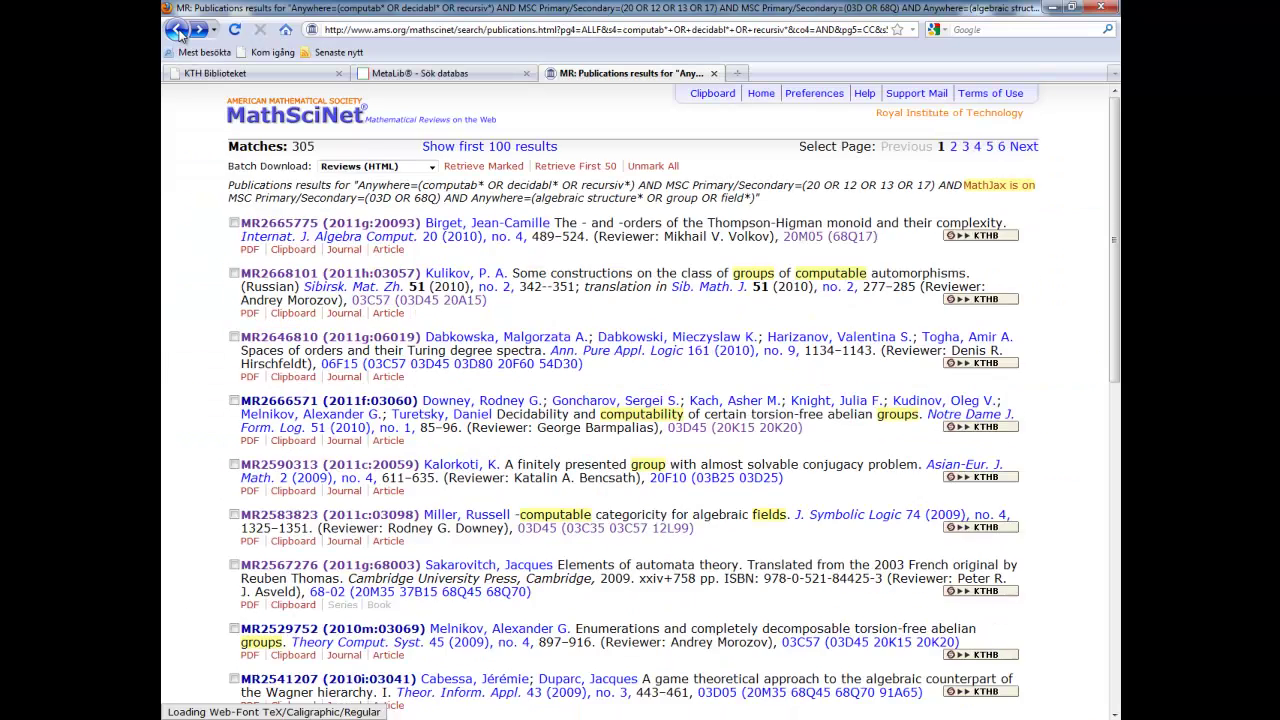
{"action": "left_click", "coordinate": [177, 30]}
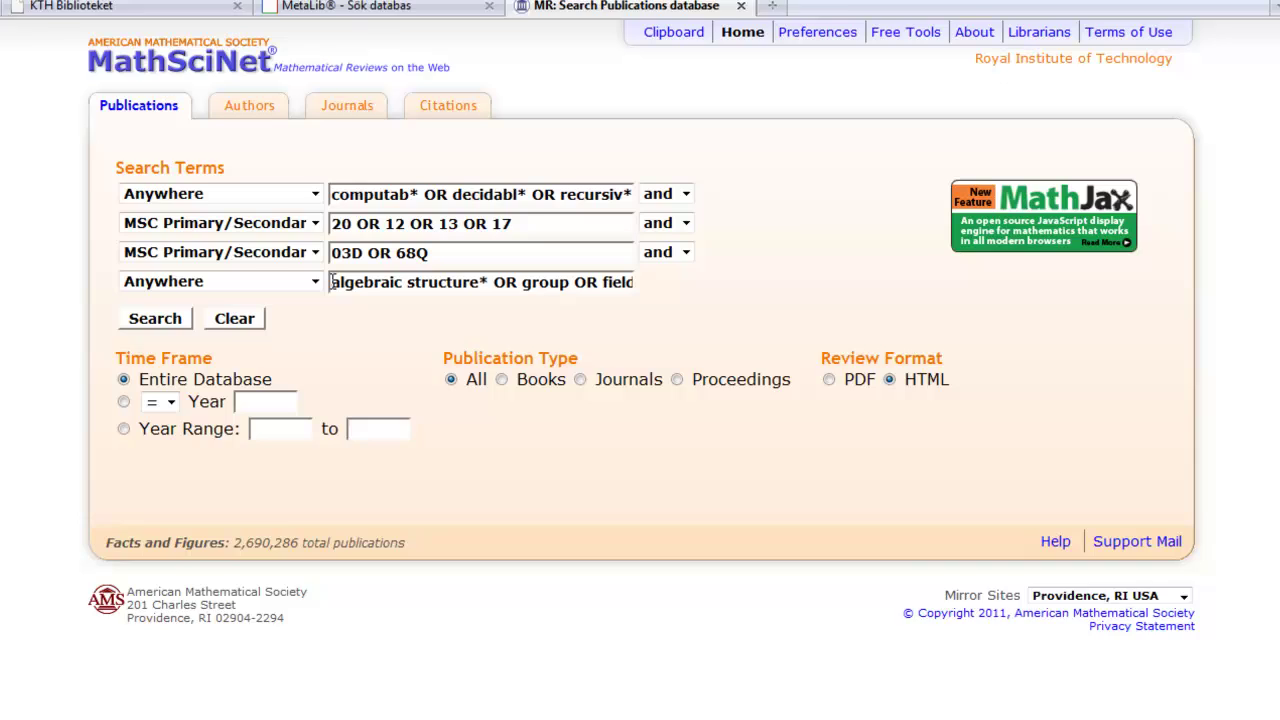
{"action": "left_click", "coordinate": [310, 283]}
{"action": "type", "text": "linear ordering* "}
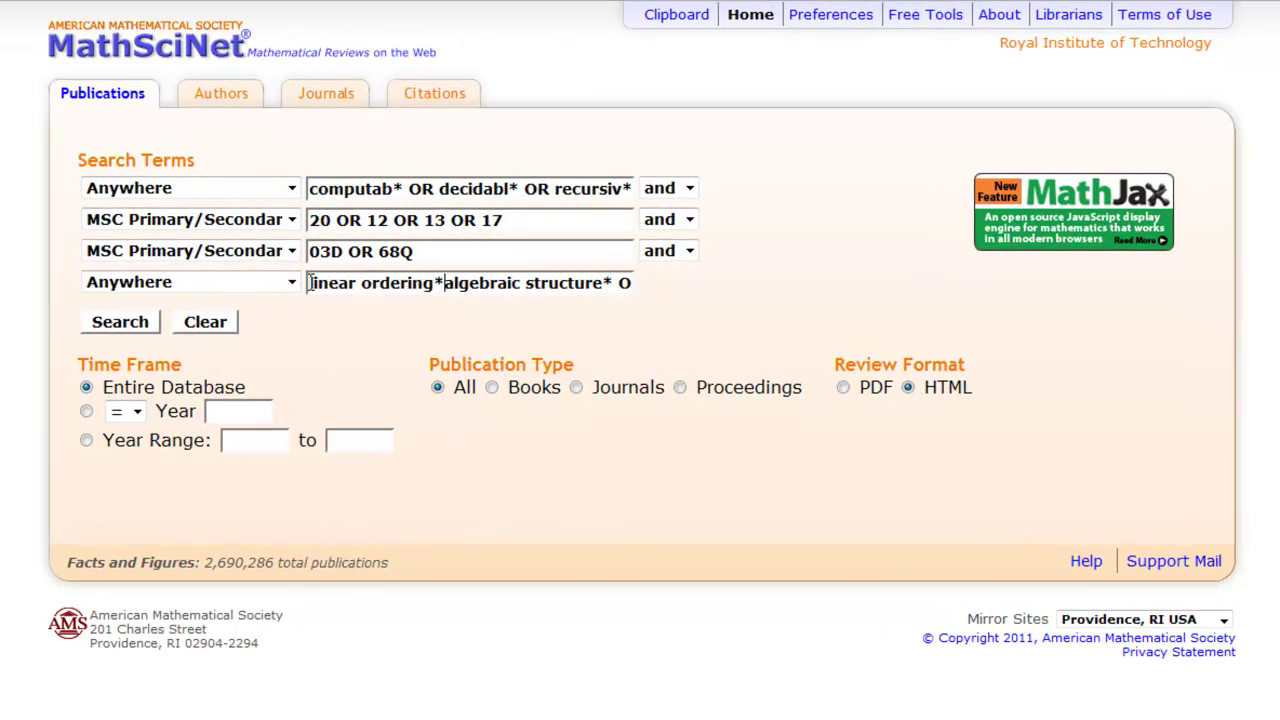
{"action": "type", "text": "OR"}
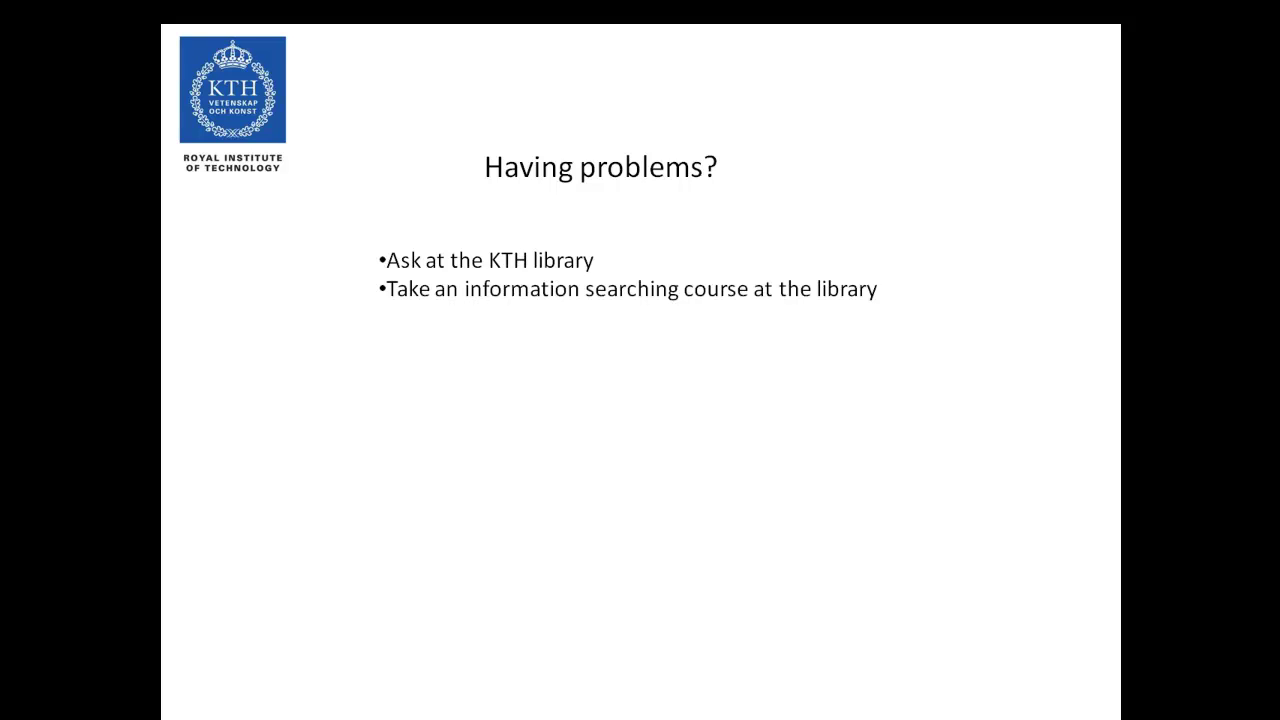
{"action": "key", "text": "Right"}
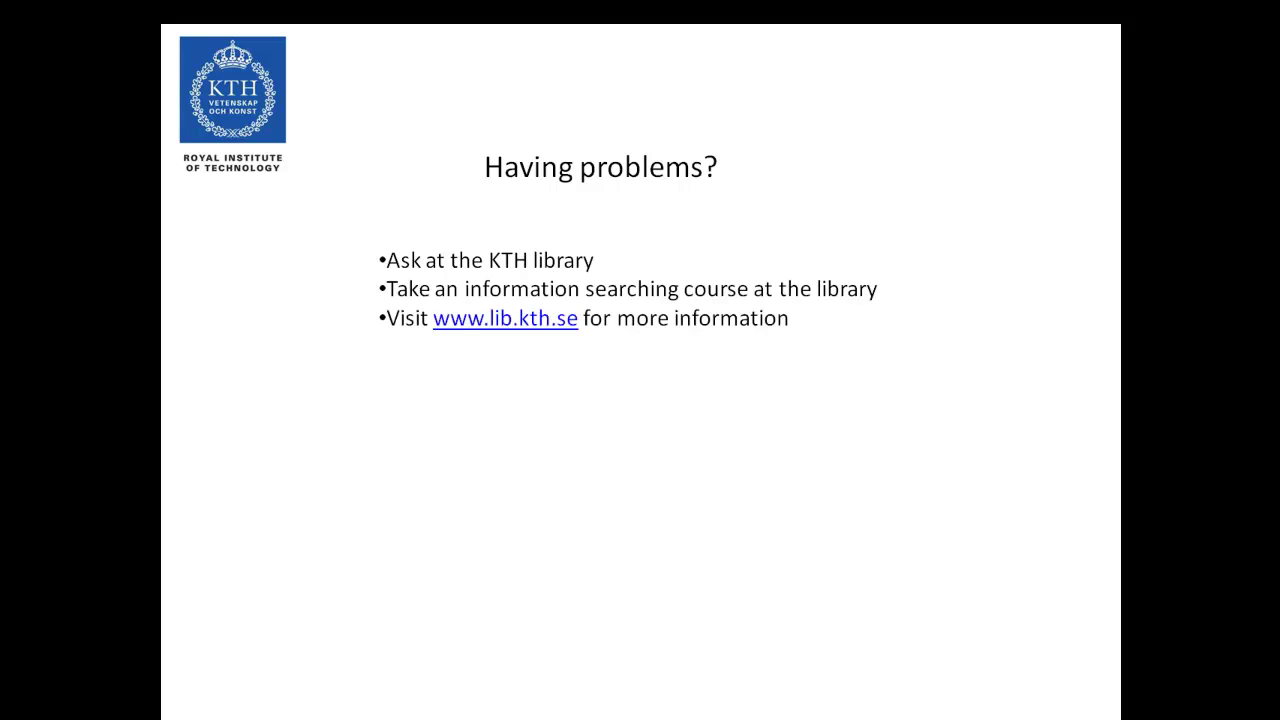